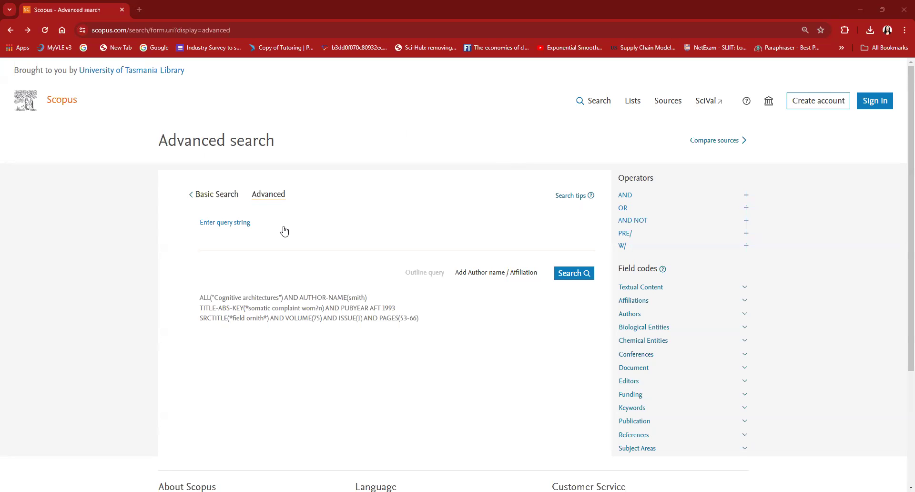
Search Scopus using the advanced query TITLE-ABS-KEY ("Sustainable Tourism")
click(269, 235)
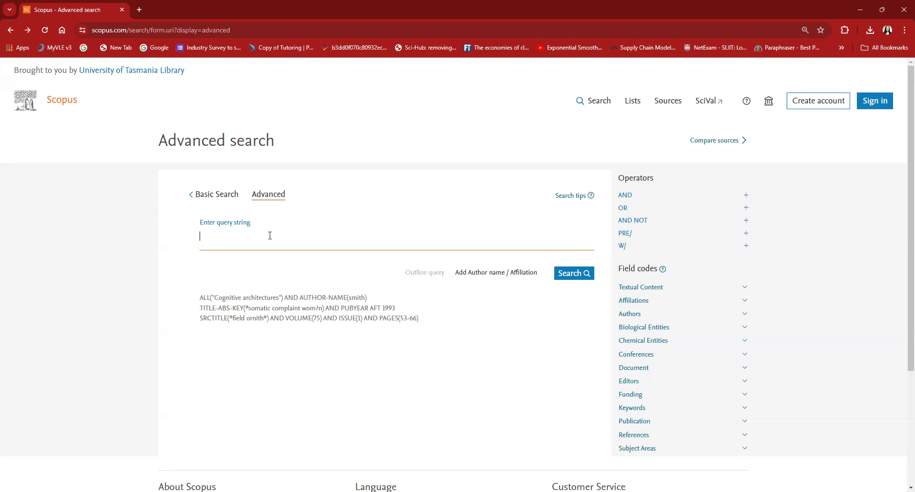
text(Sustainabl)
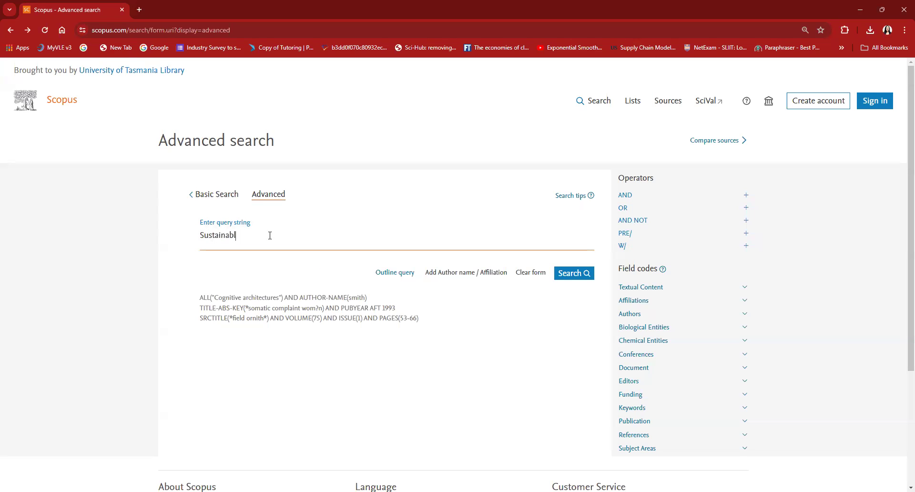
text(e Tourism)
click(567, 276)
drag(200, 308, 243, 307)
key(ctrl+c)
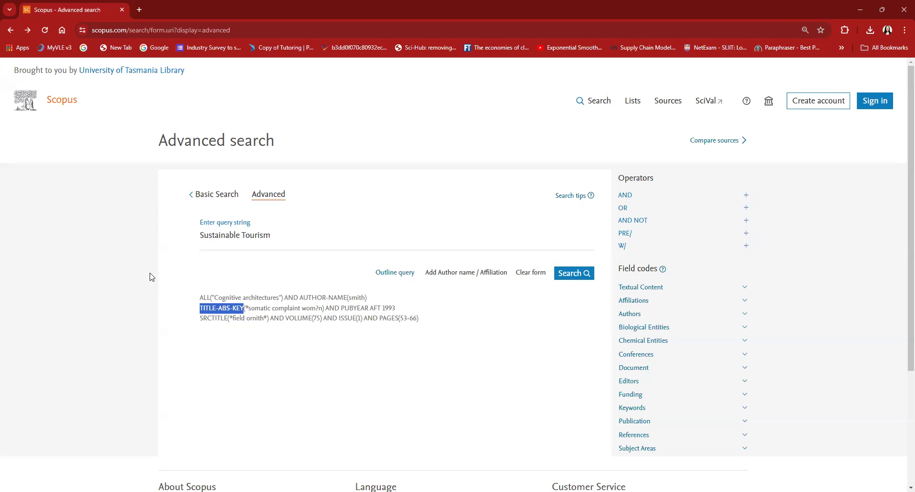
click(201, 236)
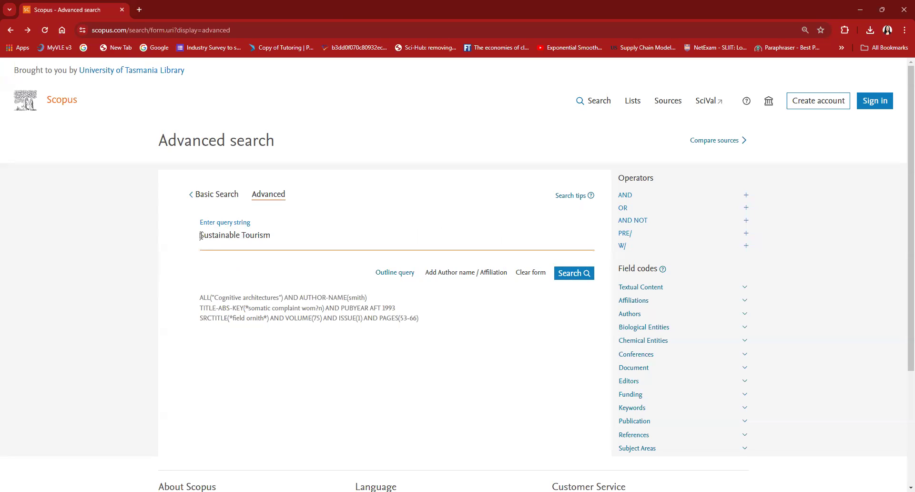
key(ctrl+v)
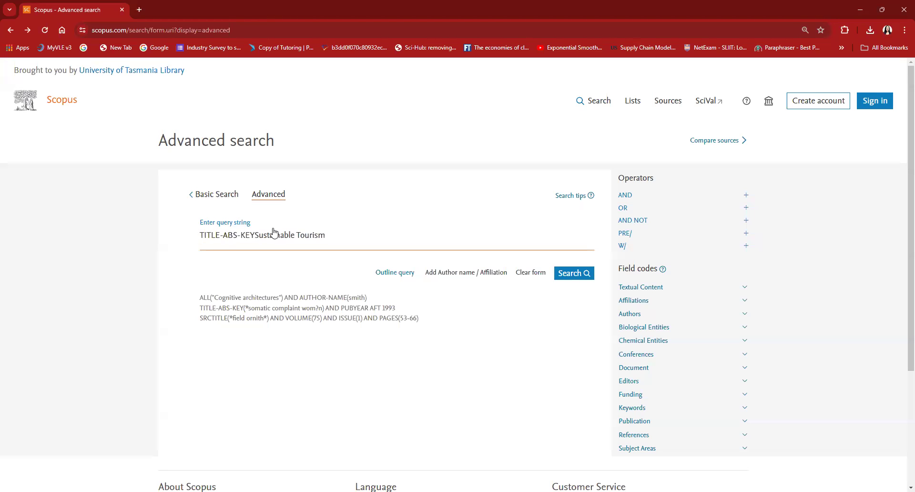
text(()
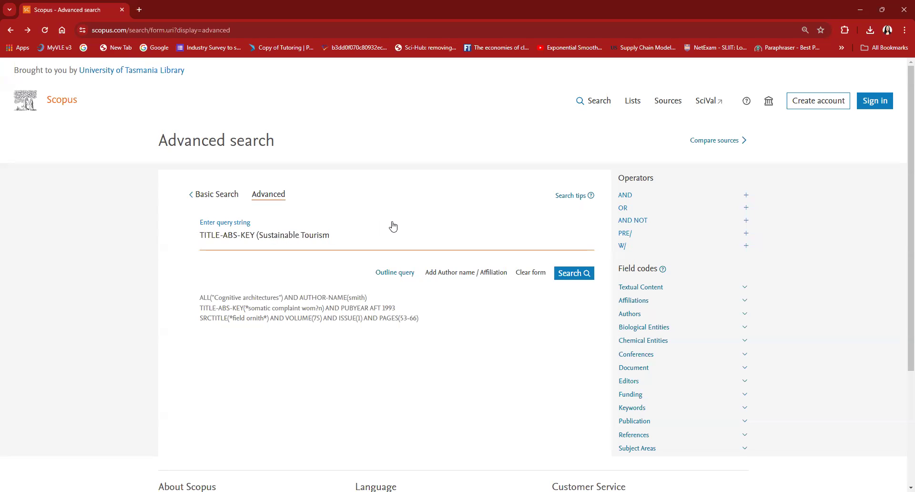
text( ))
text(")
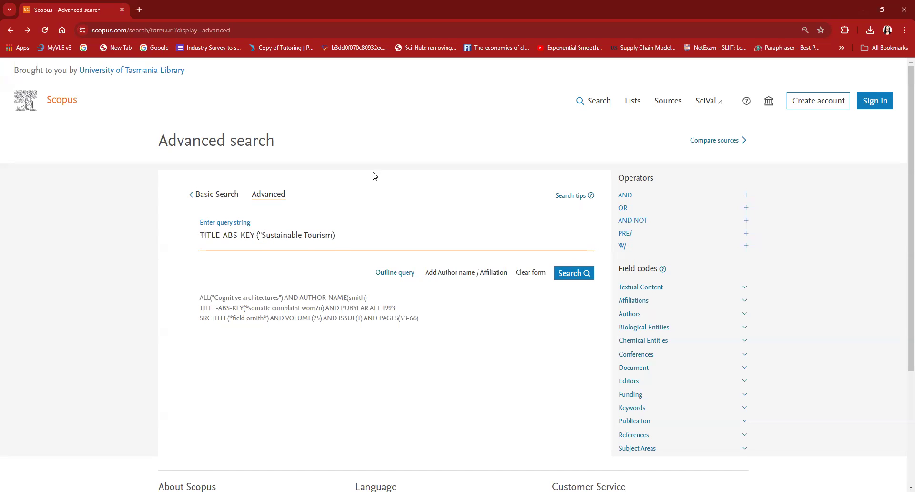
text(")
click(586, 277)
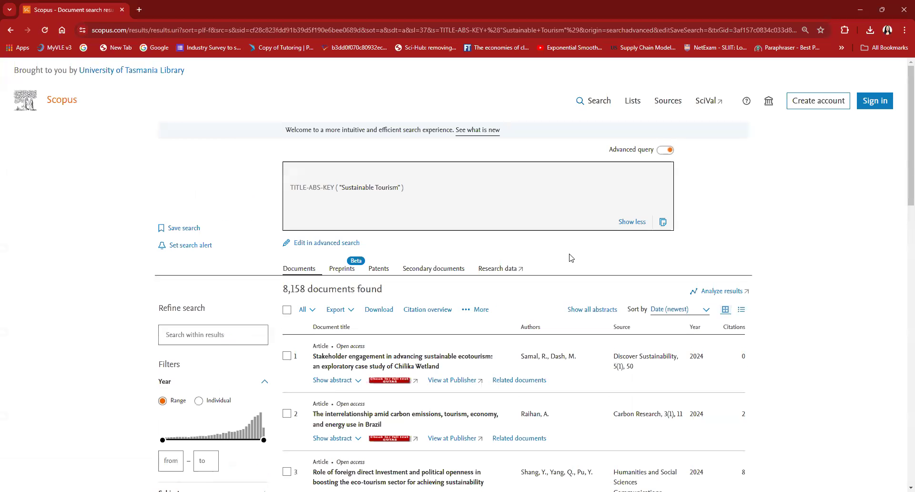
Scroll through the 8,158 Sustainable Tourism search results
scroll(572, 257, down, 2)
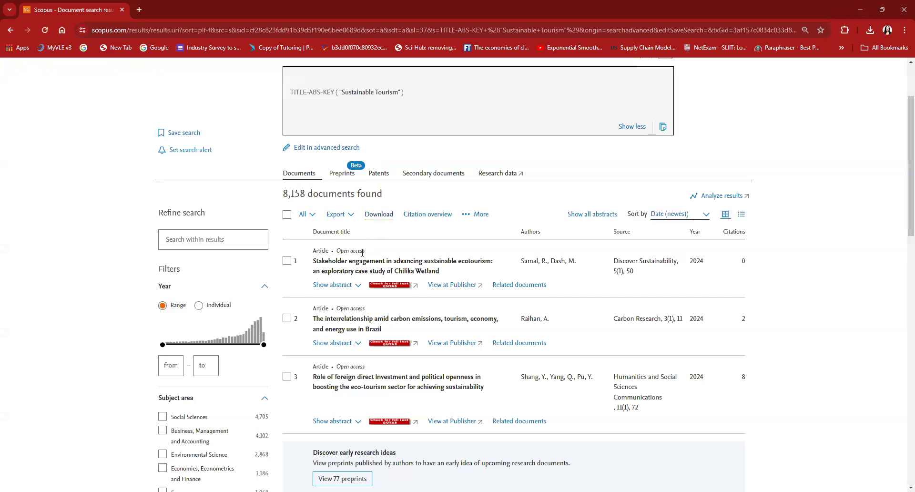
scroll(334, 200, down, 2)
scroll(305, 232, up, 3)
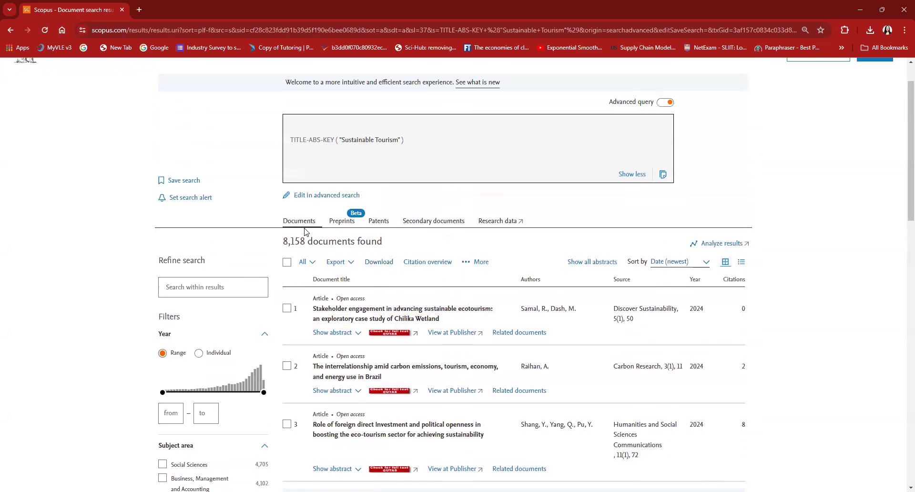
scroll(305, 232, up, 1)
scroll(305, 232, down, 4)
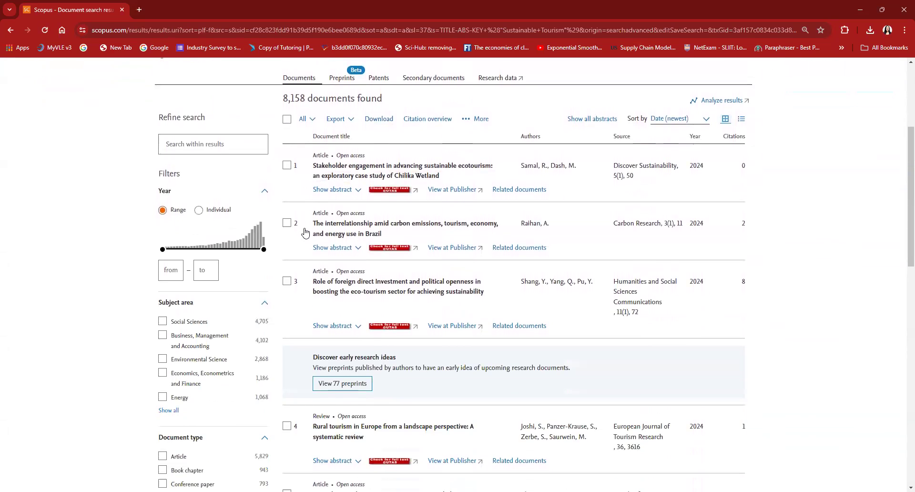
scroll(306, 232, down, 1)
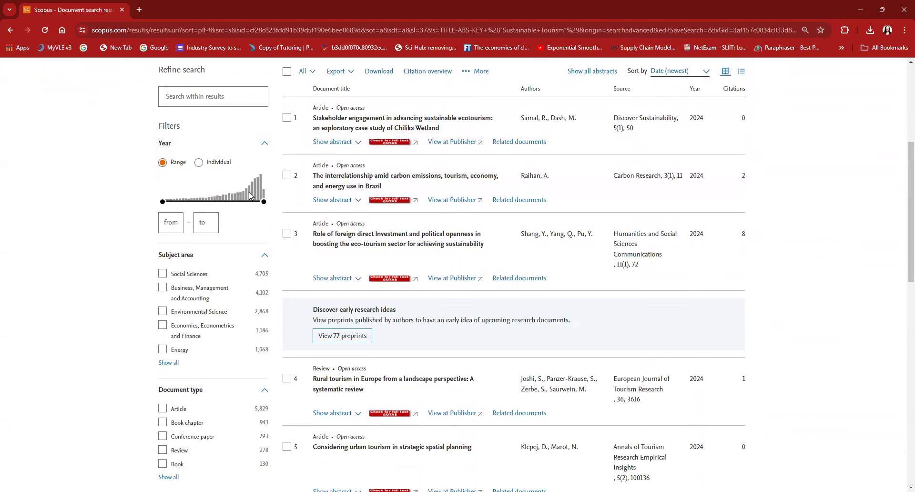
scroll(219, 264, down, 1)
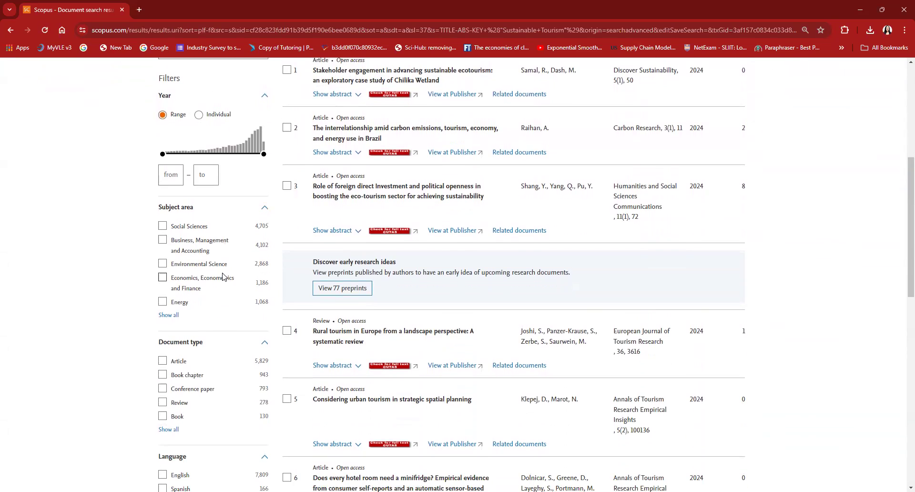
scroll(222, 276, down, 3)
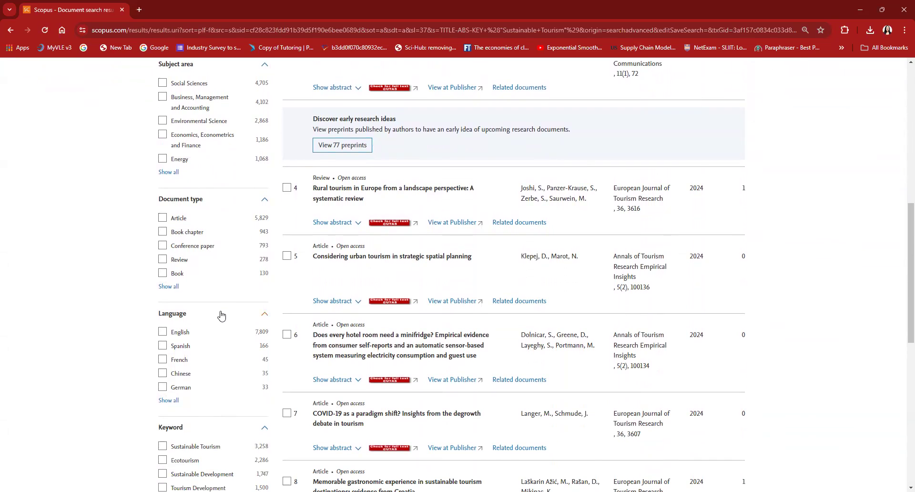
scroll(221, 313, down, 2)
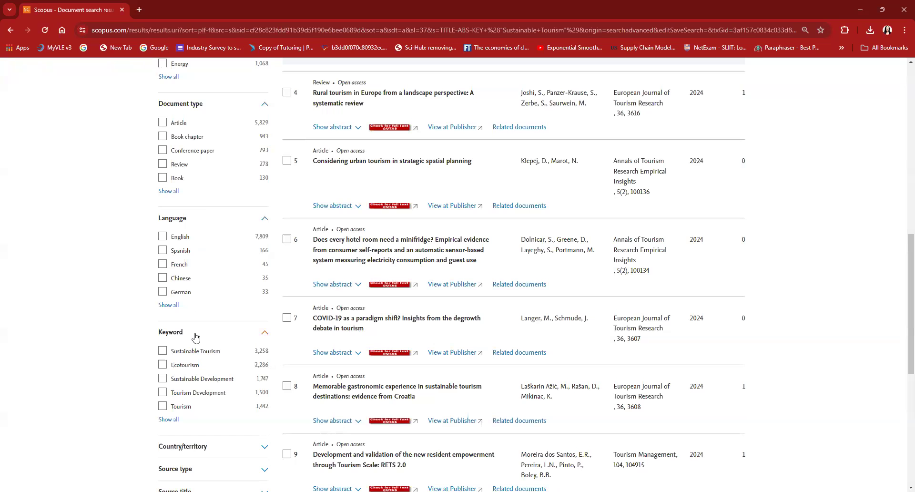
scroll(195, 336, down, 2)
scroll(199, 343, down, 1)
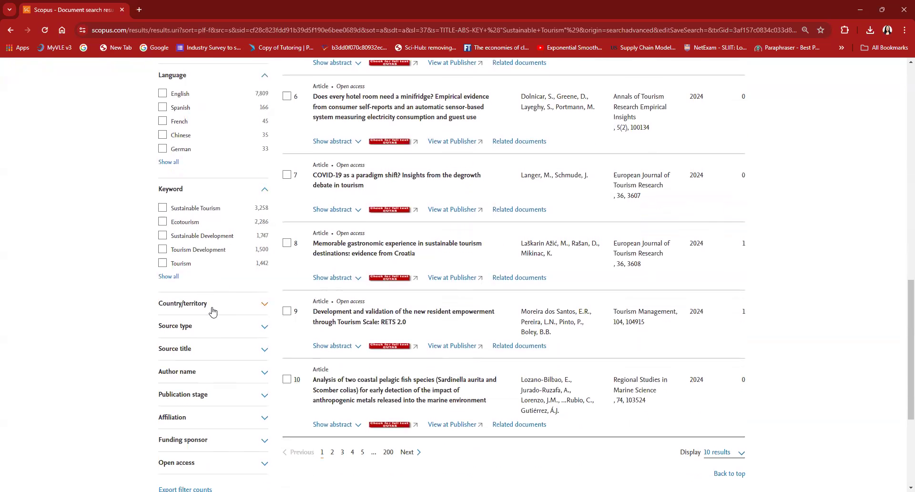
Expand the Country/territory, Source type and Source title filter sections
click(212, 309)
scroll(207, 352, down, 3)
click(188, 279)
click(199, 380)
scroll(228, 321, up, 6)
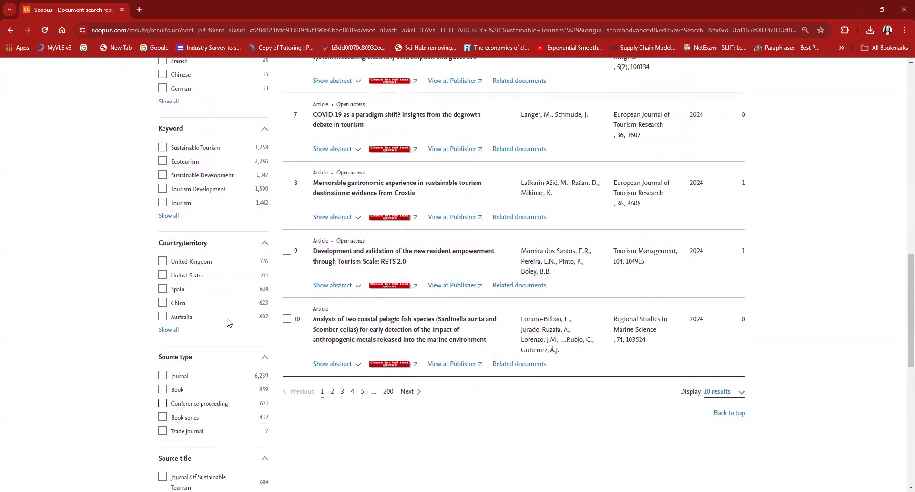
scroll(229, 294, up, 7)
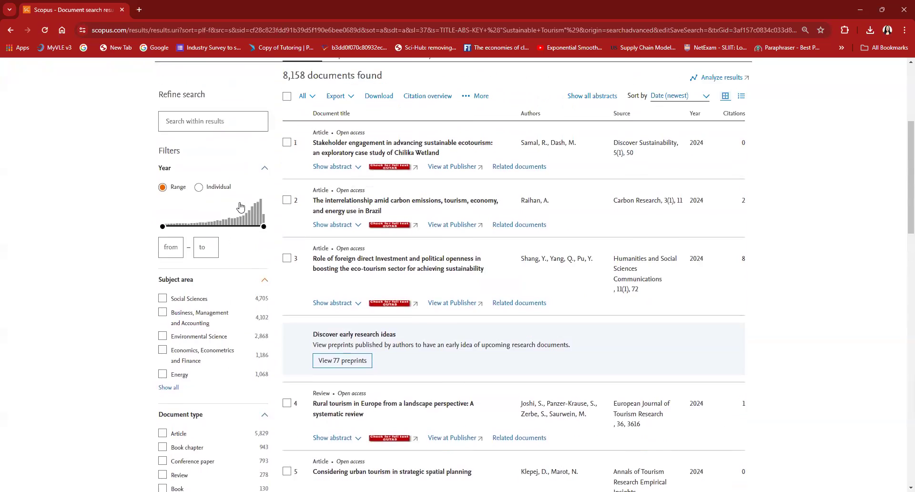
scroll(242, 206, up, 3)
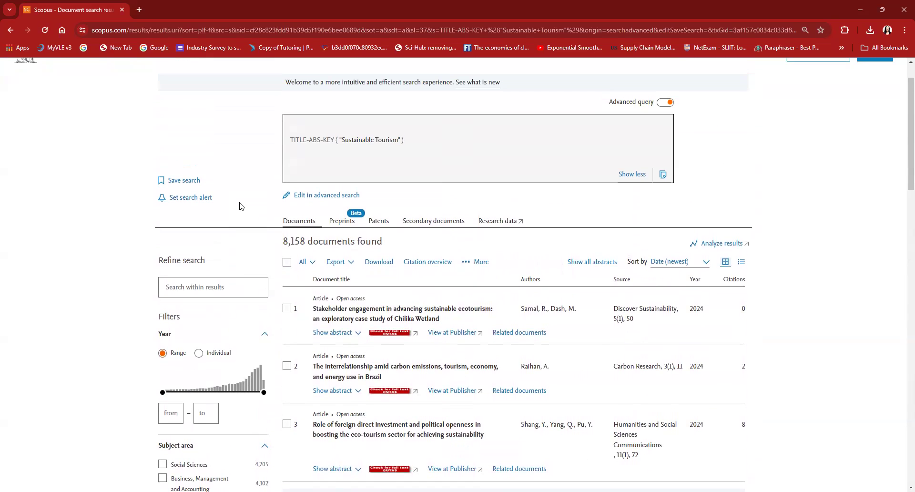
scroll(300, 218, down, 1)
scroll(299, 220, down, 1)
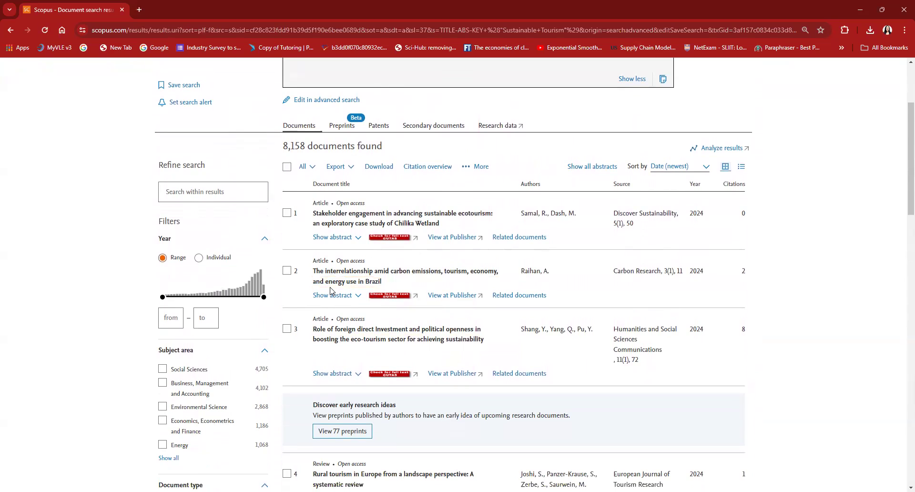
Enter years 2000–2024 and limit results to Business, Management and Accounting, leaving 4,102 documents
click(171, 318)
text(2000)
click(210, 319)
text(2024)
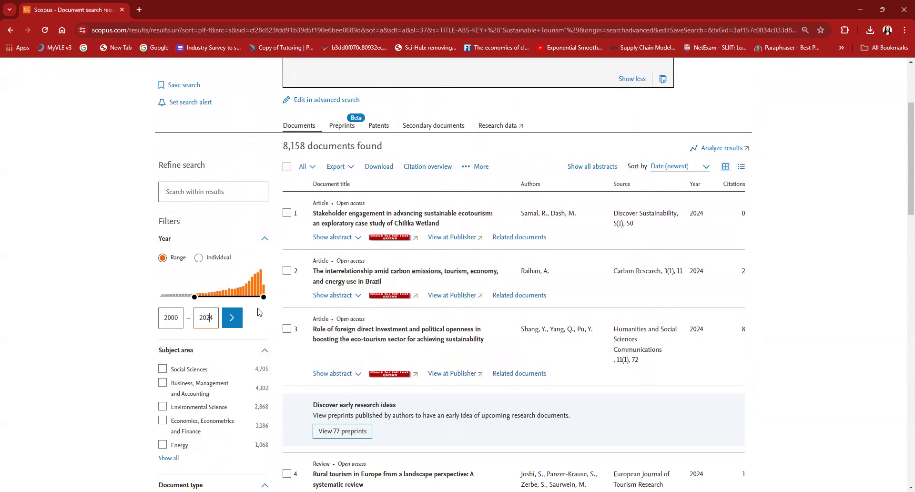
click(162, 383)
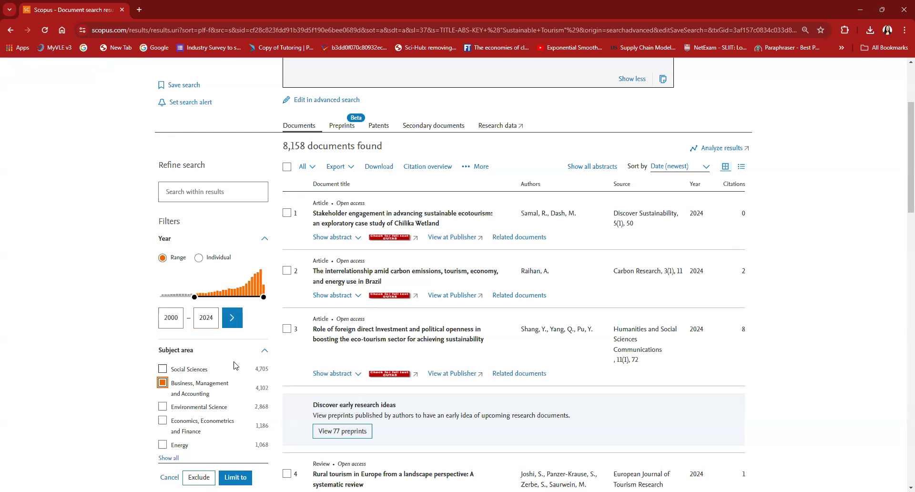
click(235, 477)
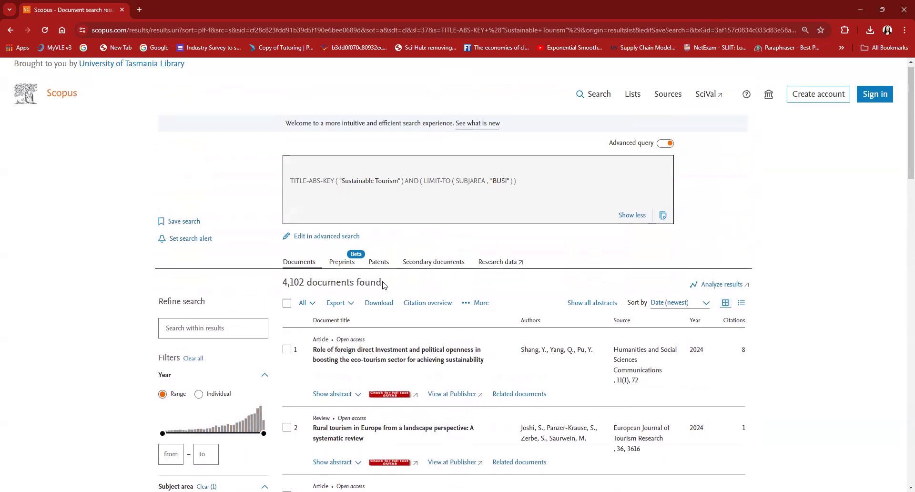
scroll(355, 294, down, 5)
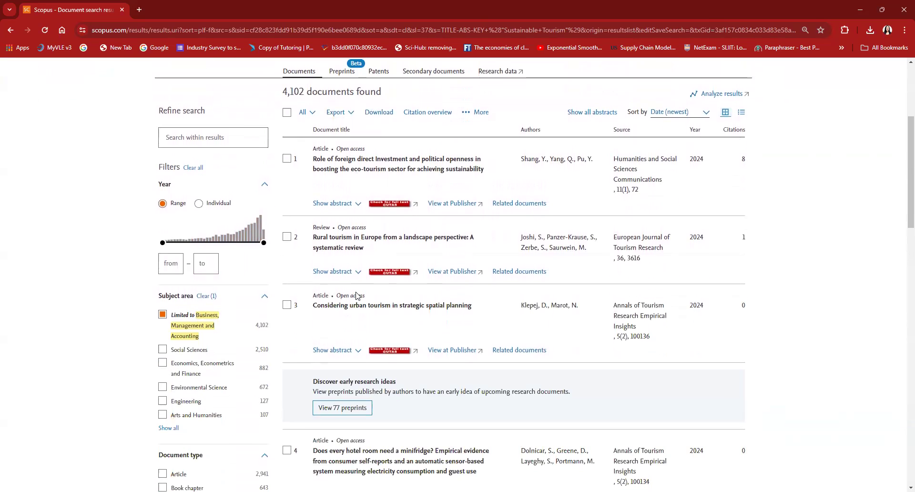
scroll(356, 297, down, 10)
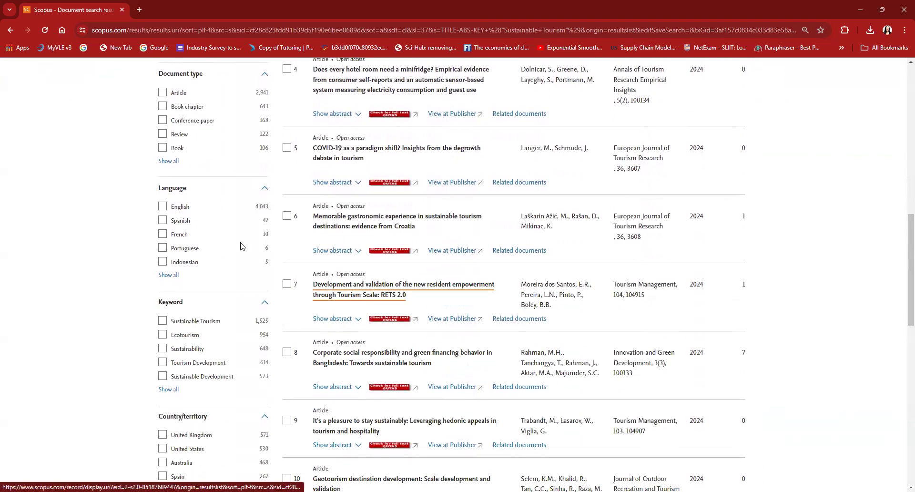
Limit results to English language and Australia affiliation, leaving 468 documents
click(163, 208)
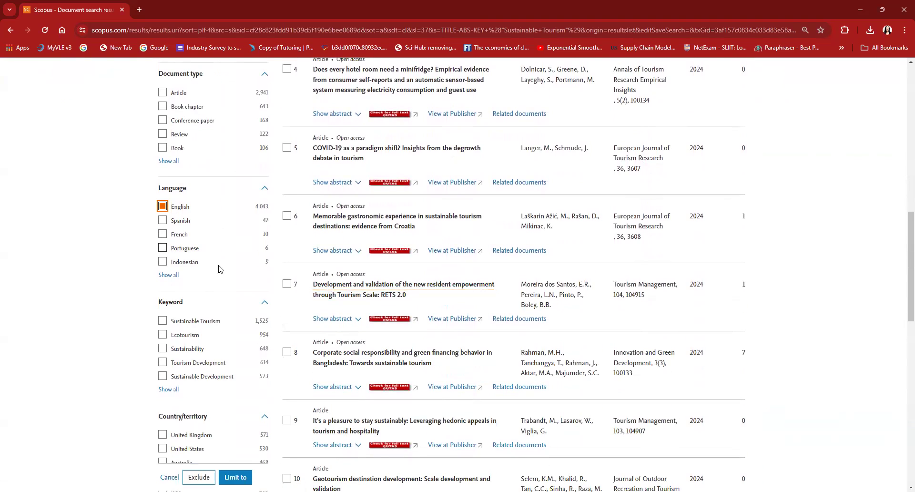
scroll(237, 299, down, 3)
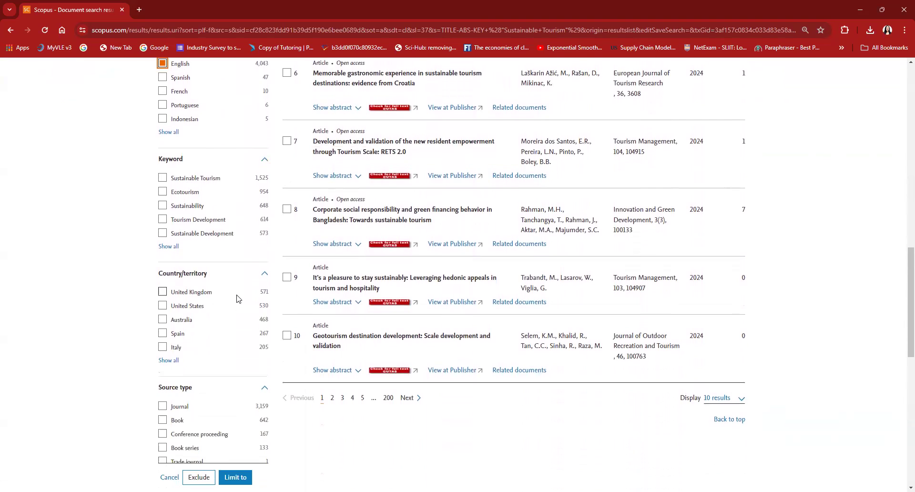
scroll(238, 298, down, 1)
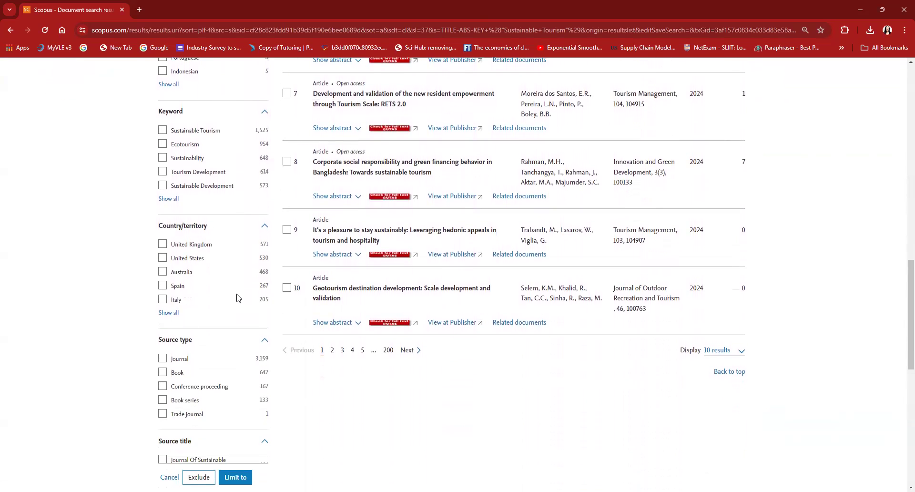
click(163, 272)
click(224, 476)
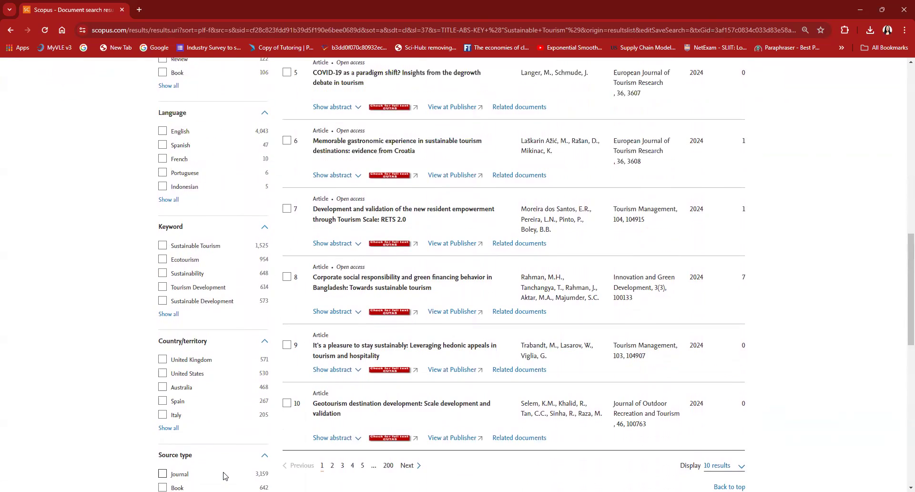
scroll(358, 360, up, 20)
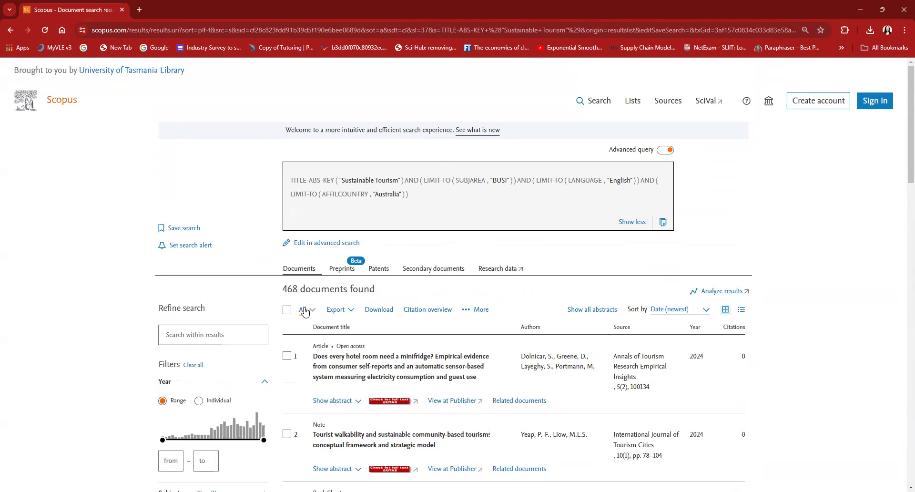
Start a CSV export with a custom document range, then cancel it
click(351, 310)
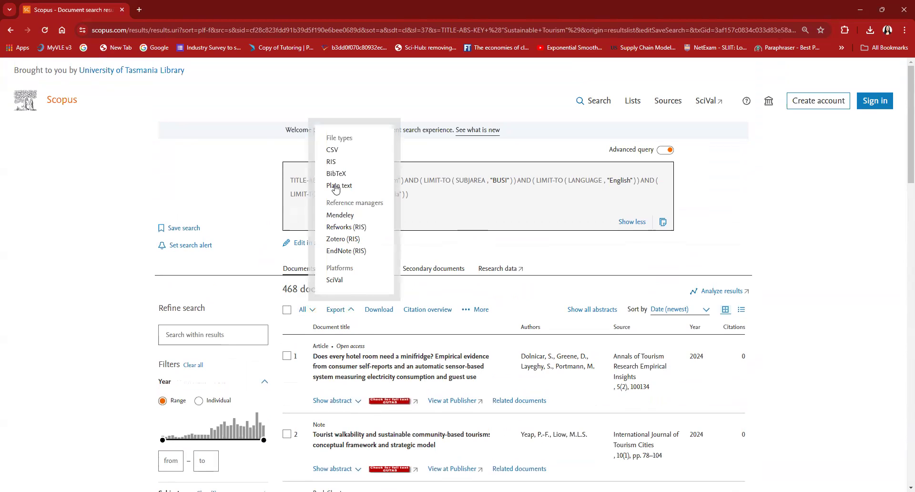
click(333, 152)
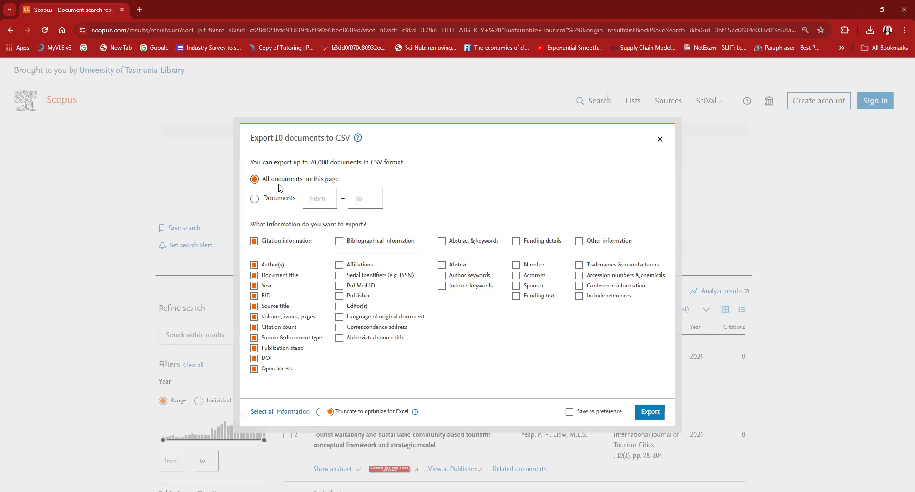
click(255, 199)
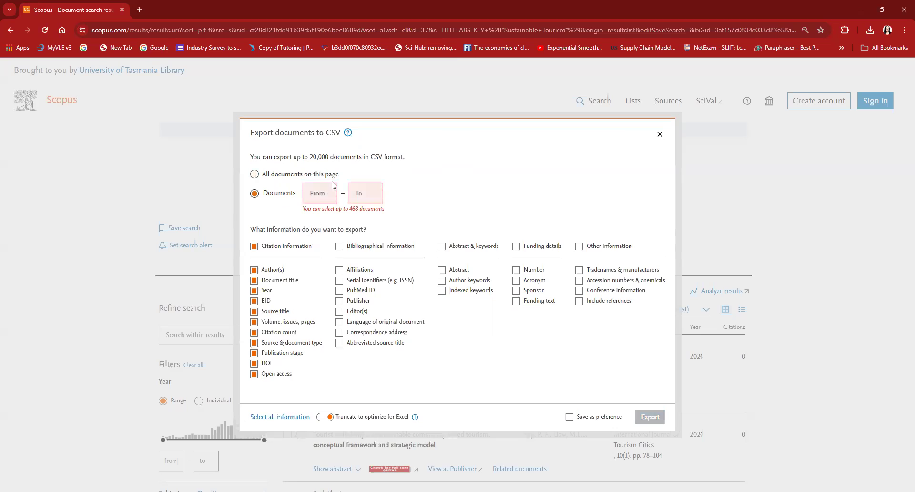
click(317, 194)
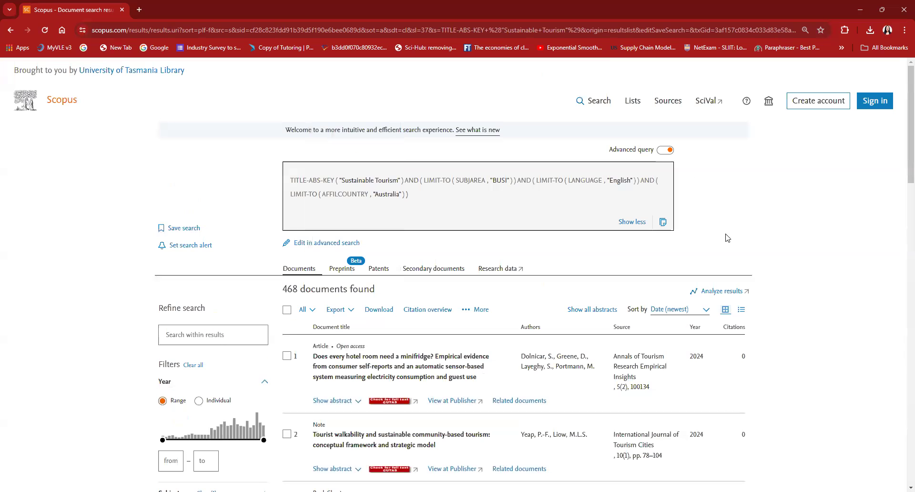
click(659, 138)
Set up the CSV export for documents 1 to 468
click(351, 313)
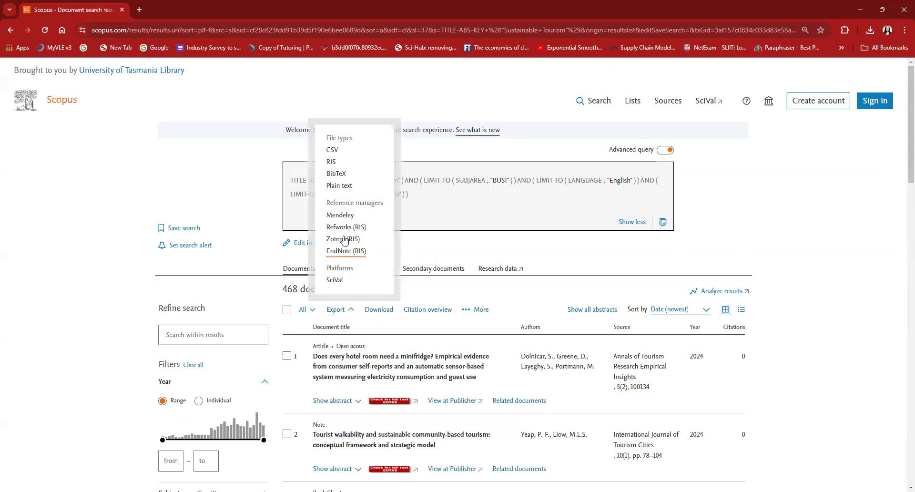
click(332, 150)
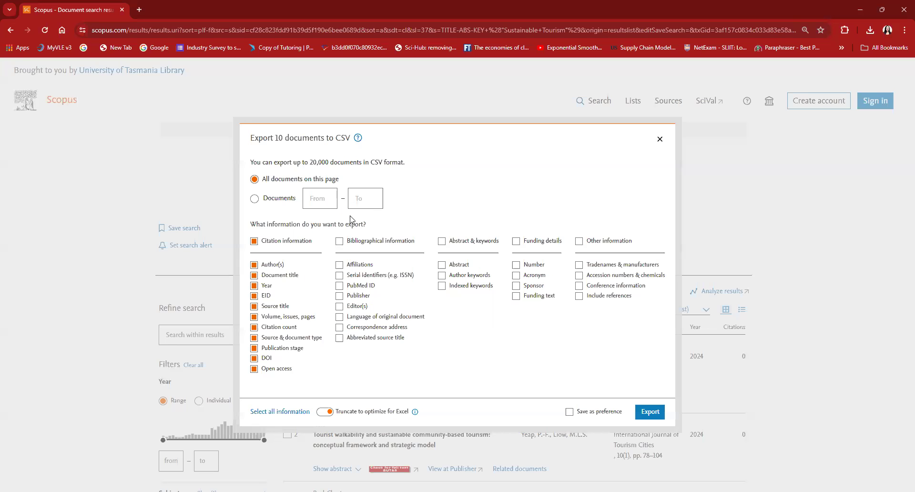
click(266, 198)
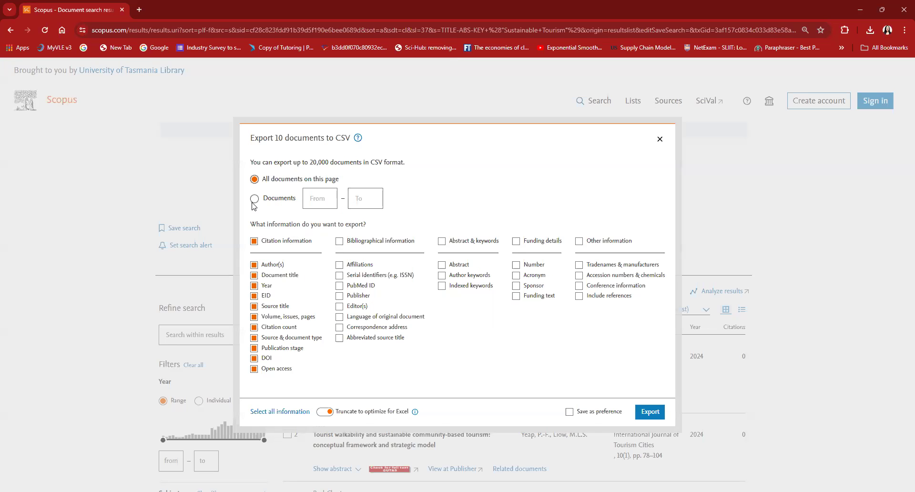
click(330, 197)
text(1)
key(Tab)
text(468)
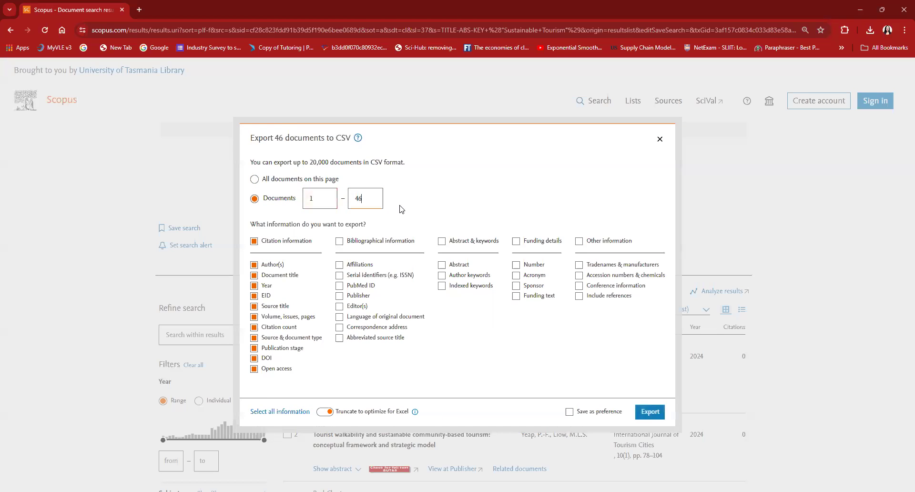
Include bibliographical, abstract & keywords, funding details and other information fields
click(339, 241)
click(442, 241)
click(529, 241)
click(578, 241)
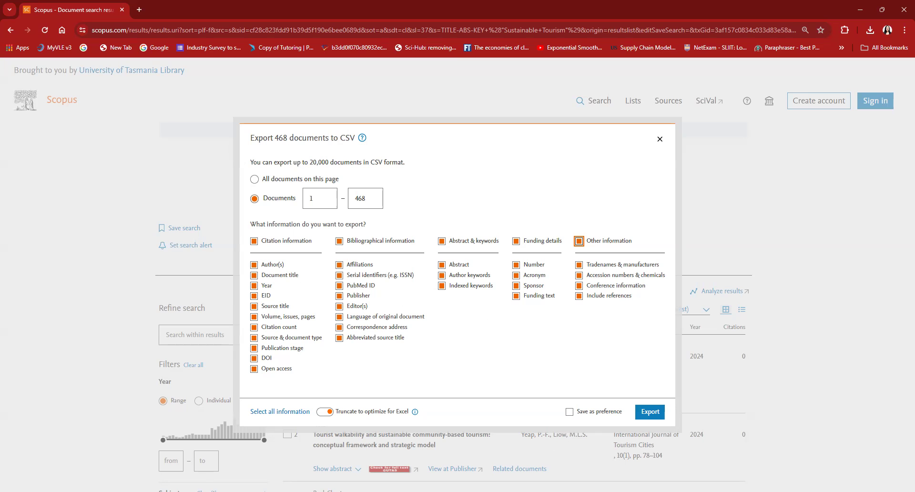
Export the 468 documents and open the downloaded scopus (100).csv
click(650, 412)
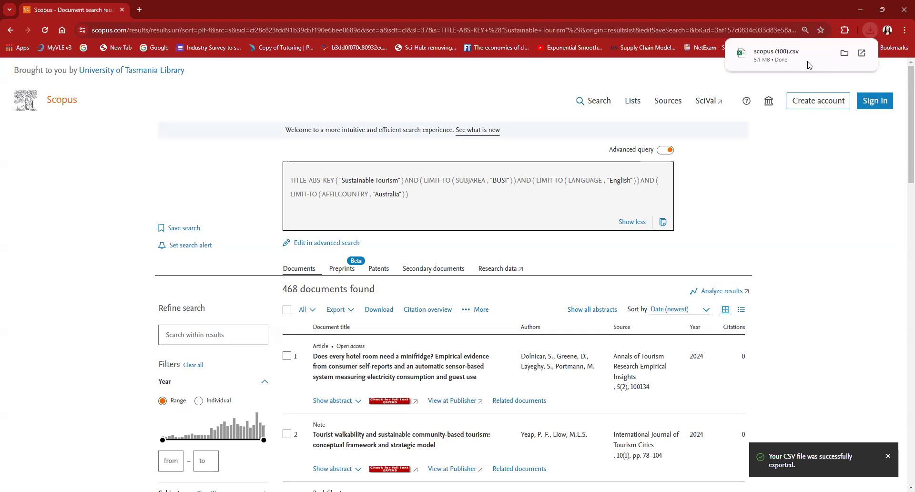
click(809, 63)
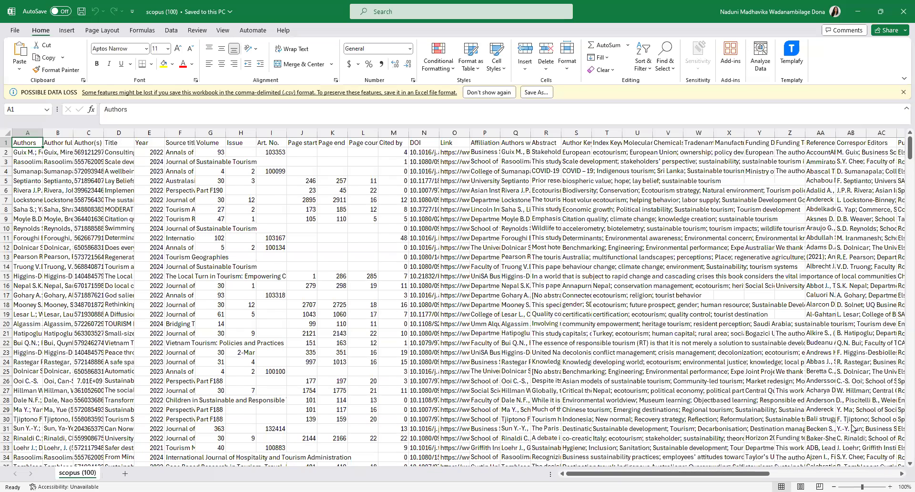
Review the scopus (100) columns in Excel and go to the File page
scroll(683, 423, right, 5)
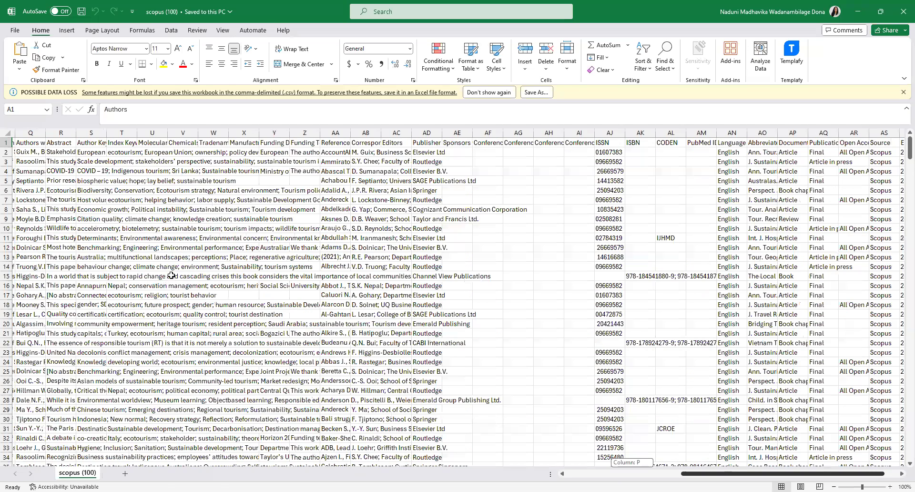
scroll(171, 276, left, 5)
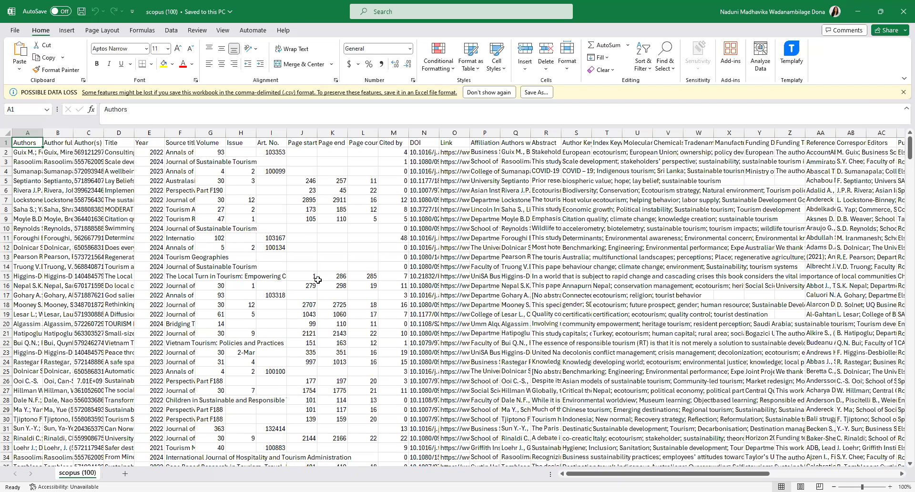
click(15, 30)
In Save As, browse to the Youtube folder on the Desktop
click(36, 175)
click(118, 226)
scroll(35, 125, up, 5)
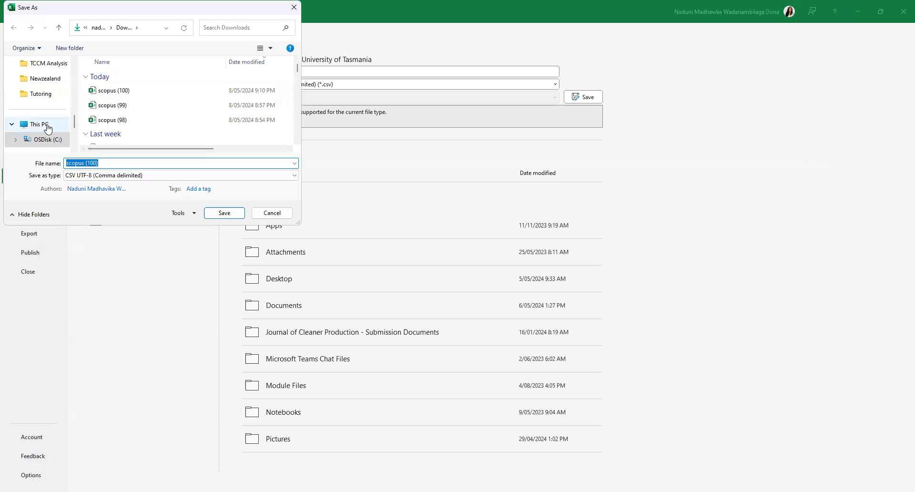
scroll(58, 147, down, 1)
scroll(59, 146, down, 1)
scroll(59, 145, up, 3)
scroll(58, 141, up, 5)
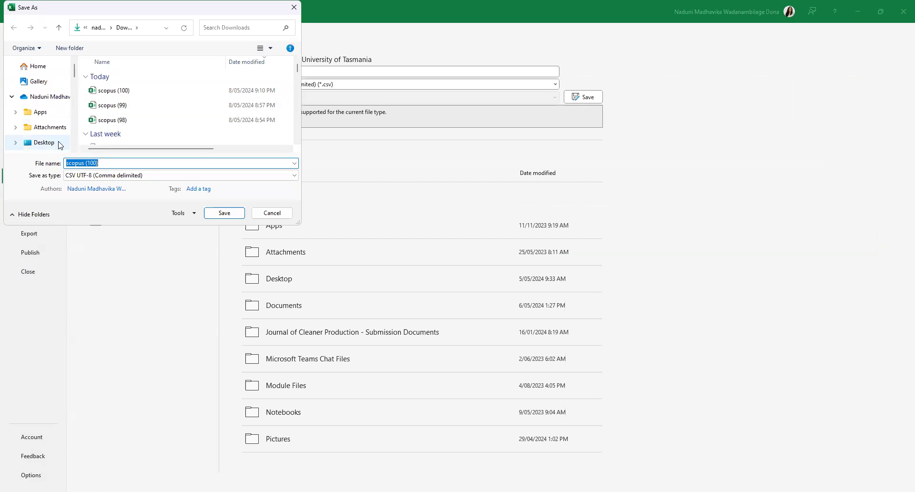
click(44, 142)
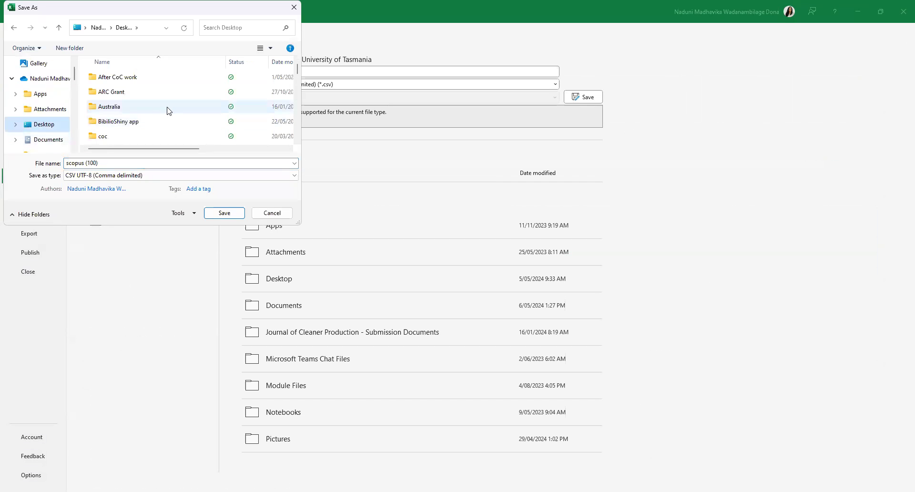
scroll(167, 110, down, 10)
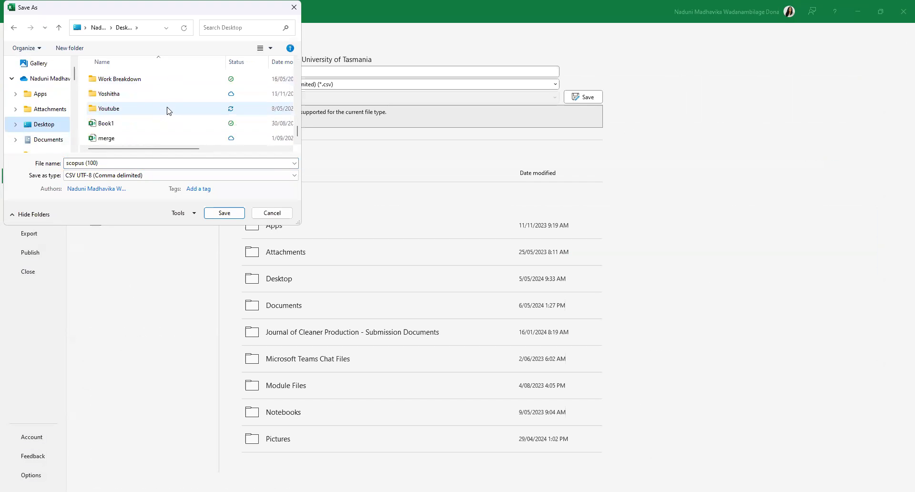
double_click(168, 110)
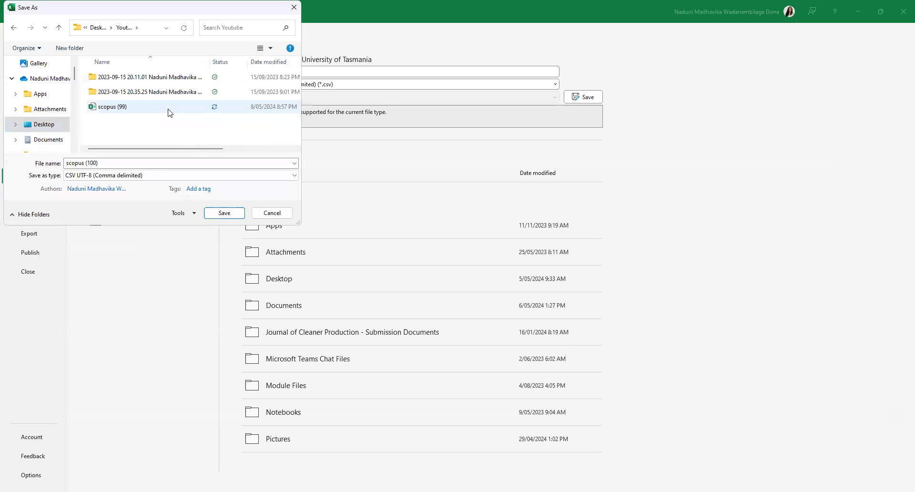
Save the file as 'Sustainable Tourism' in CSV UTF-8 format
click(108, 164)
click(108, 164)
key(ctrl+a)
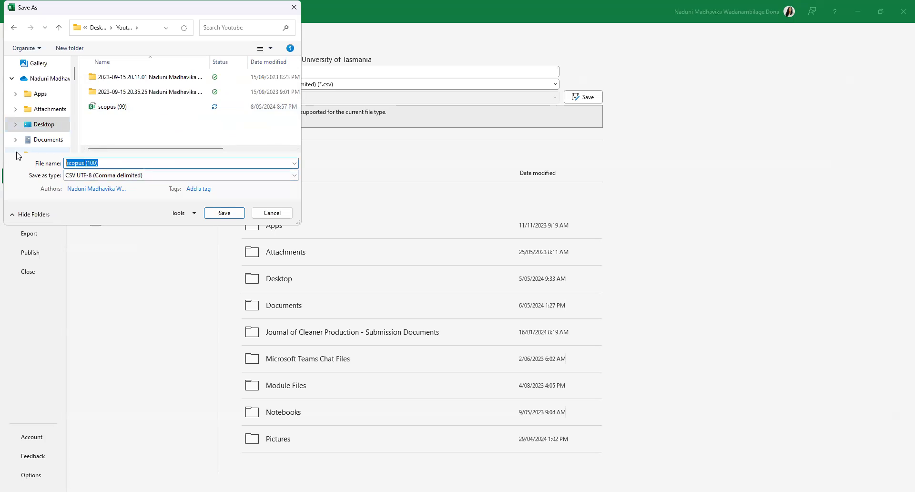
text(Sustainable Tourism)
key(ctrl+a)
key(Return)
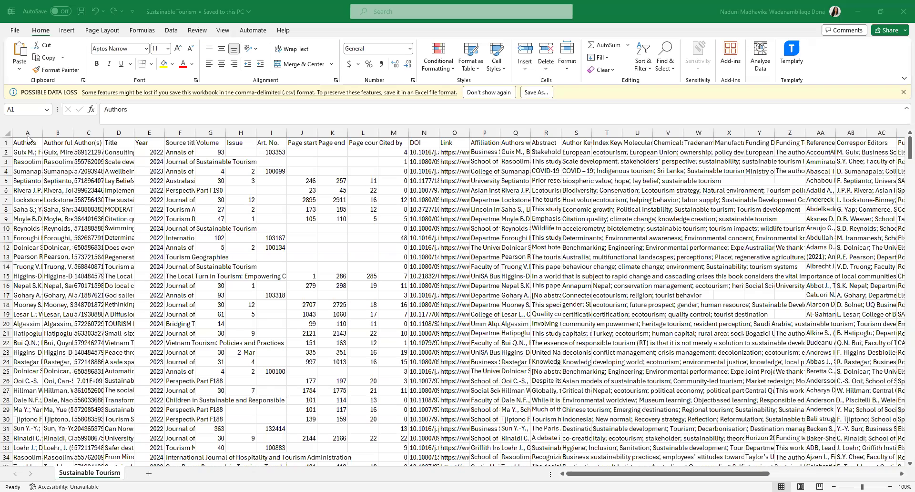
Switch to VOSviewer and start the Create Map wizard
key(alt+Tab)
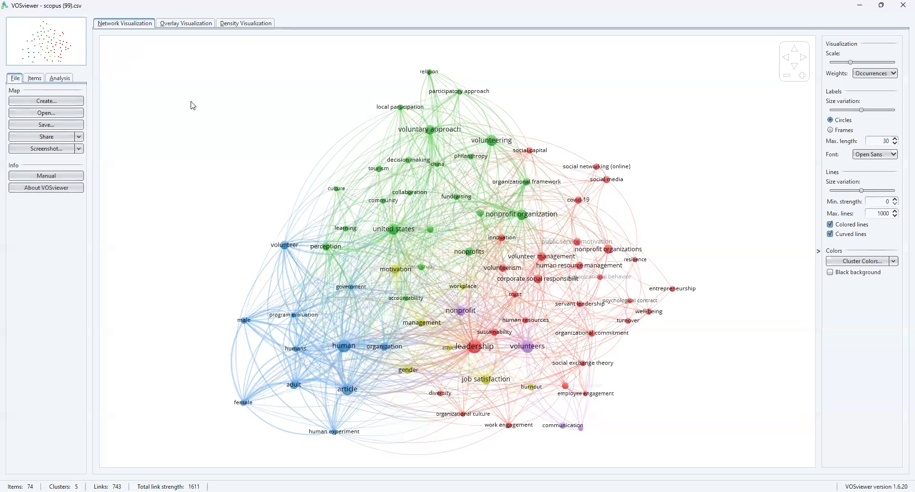
click(79, 102)
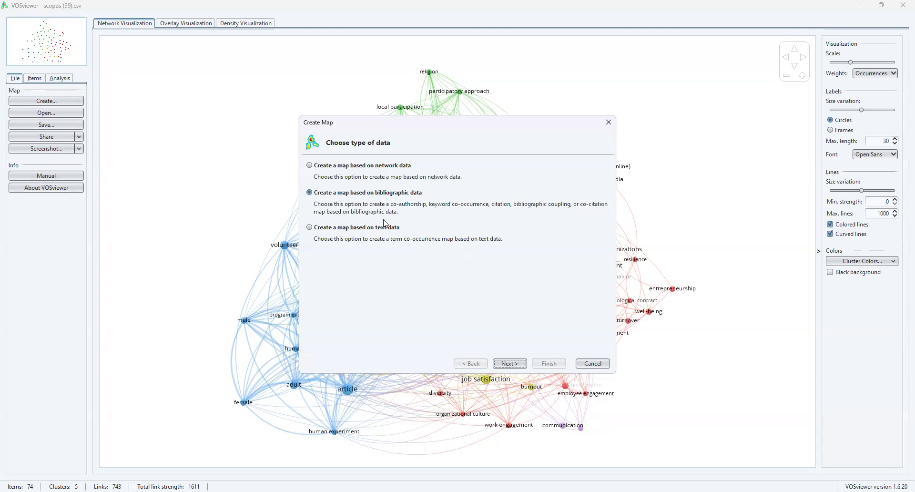
Choose bibliographic database files and set Sustainable Tourism.csv as the Scopus input file
click(509, 365)
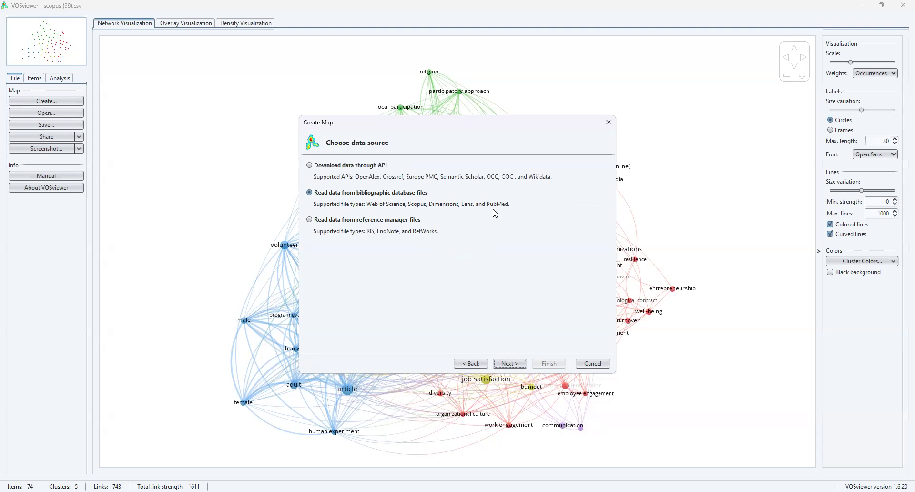
click(511, 366)
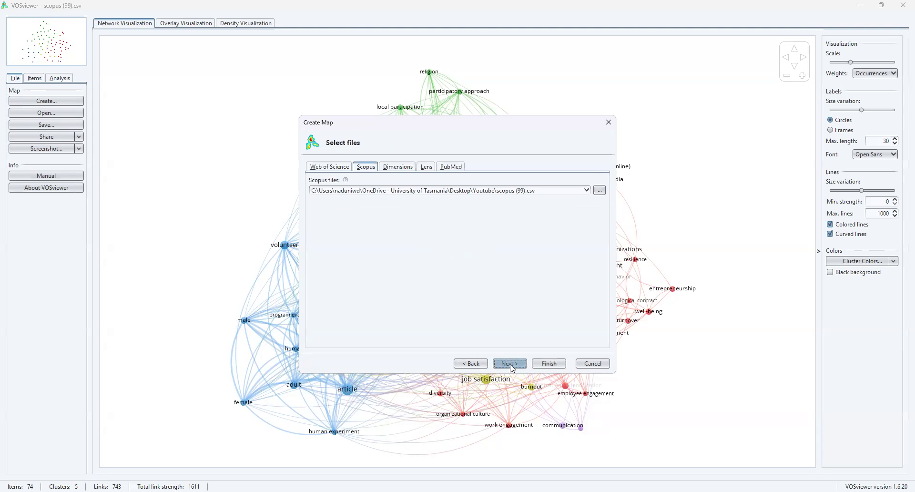
click(599, 190)
click(395, 226)
click(513, 318)
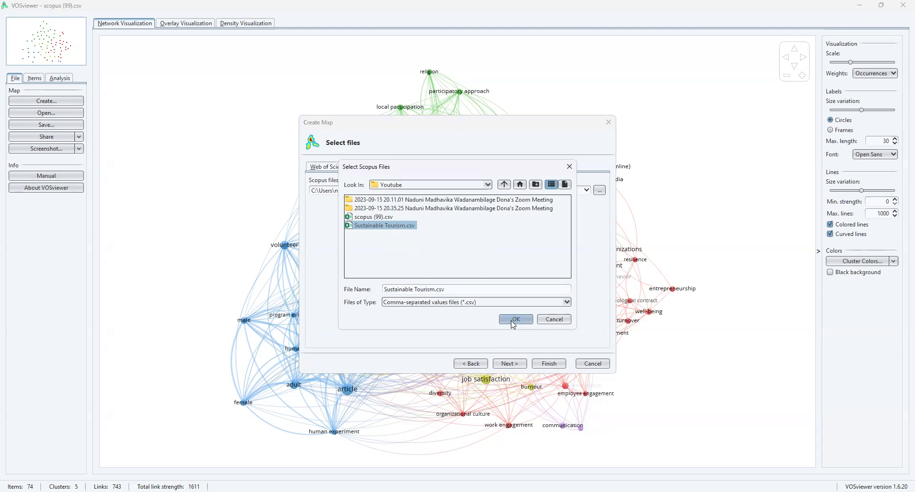
click(514, 320)
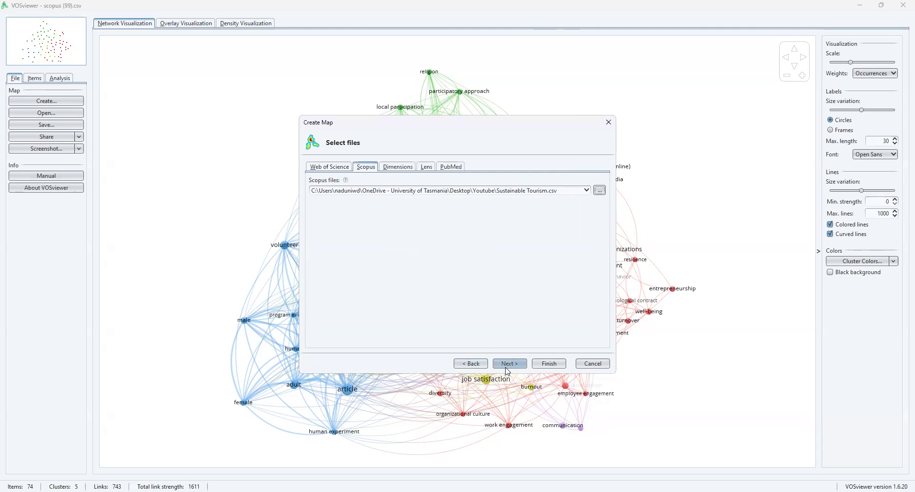
Read the Scopus file and keep co-occurrence analysis of all keywords with full counting
click(507, 364)
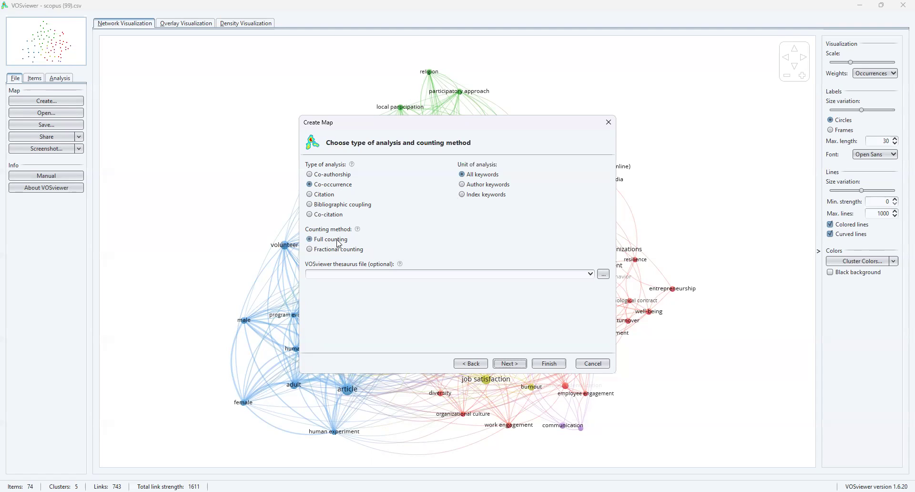
mouse_move(359, 230)
click(507, 366)
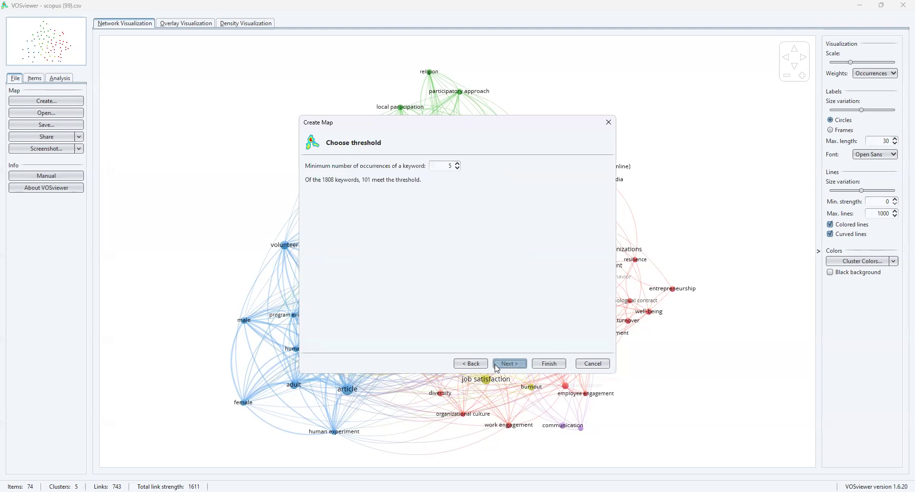
Raise the minimum keyword occurrences from 5 to 10 so 34 of 1808 keywords qualify
click(485, 365)
click(519, 366)
click(450, 167)
key(BackSpace)
text(5)
click(457, 163)
click(456, 163)
click(457, 163)
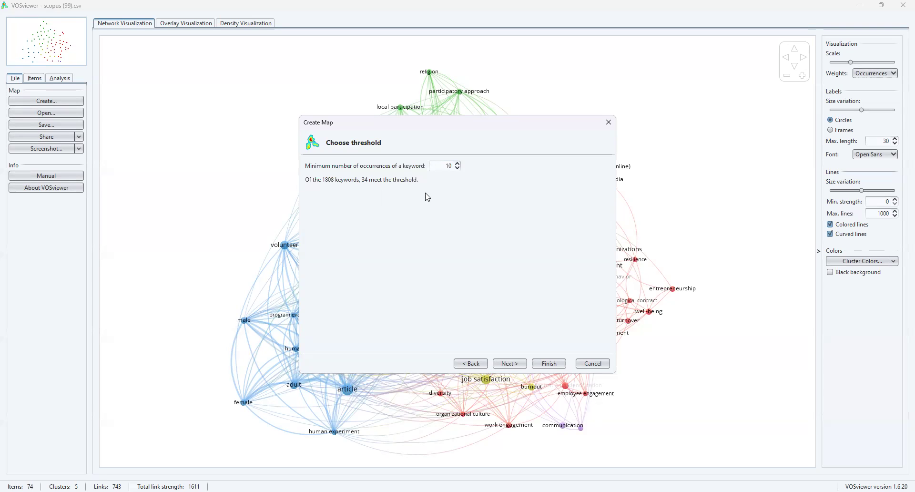
click(510, 364)
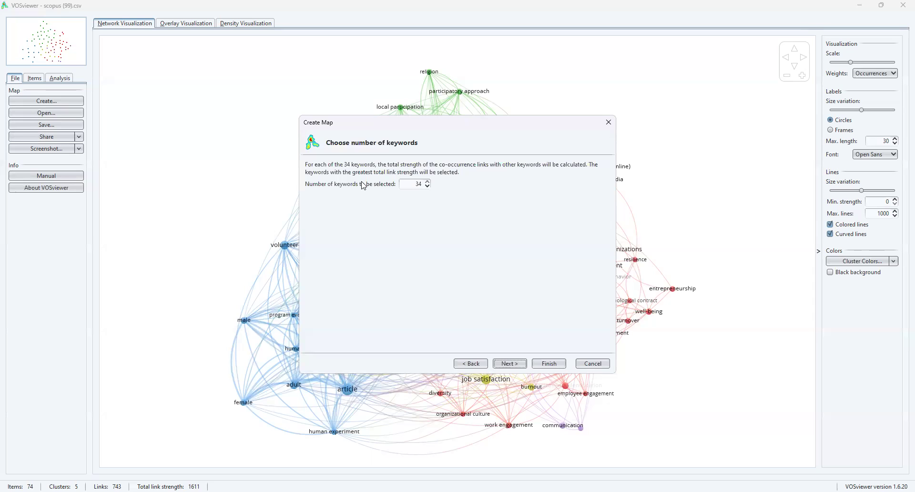
Keep all 34 qualifying keywords selected for the map
click(510, 363)
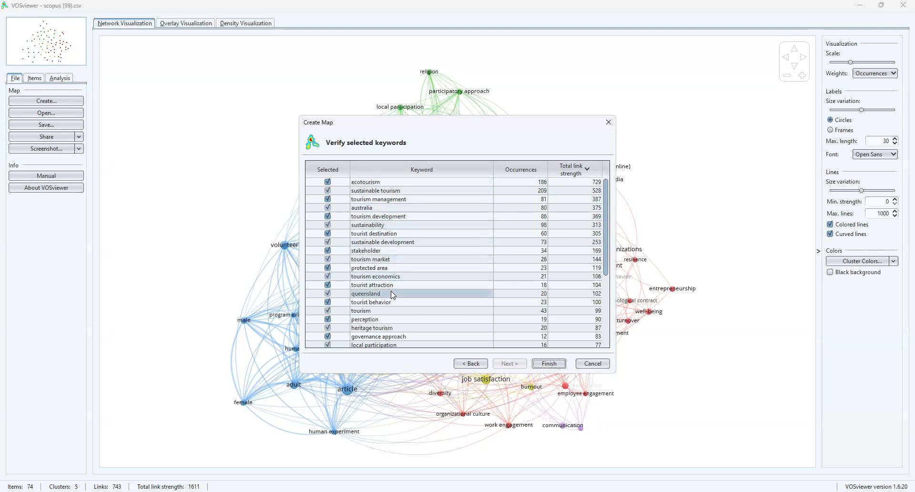
scroll(392, 294, down, 3)
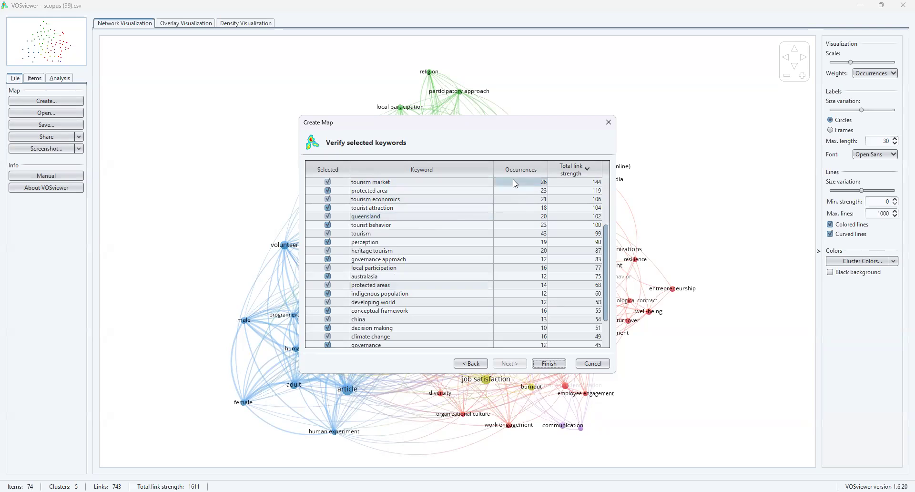
scroll(421, 296, down, 2)
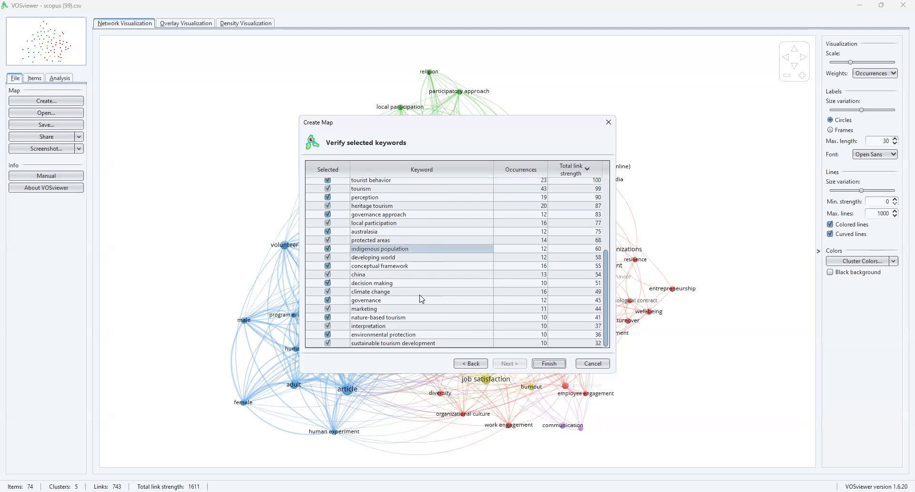
scroll(422, 298, up, 4)
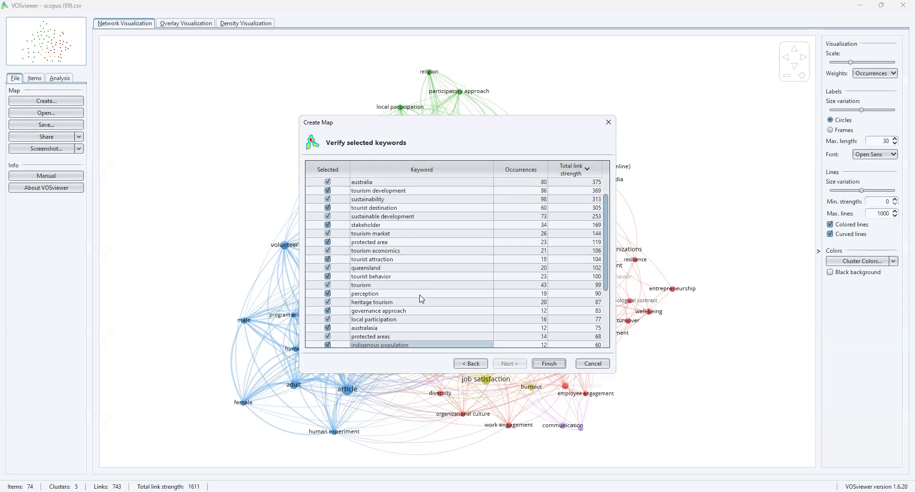
scroll(421, 299, up, 1)
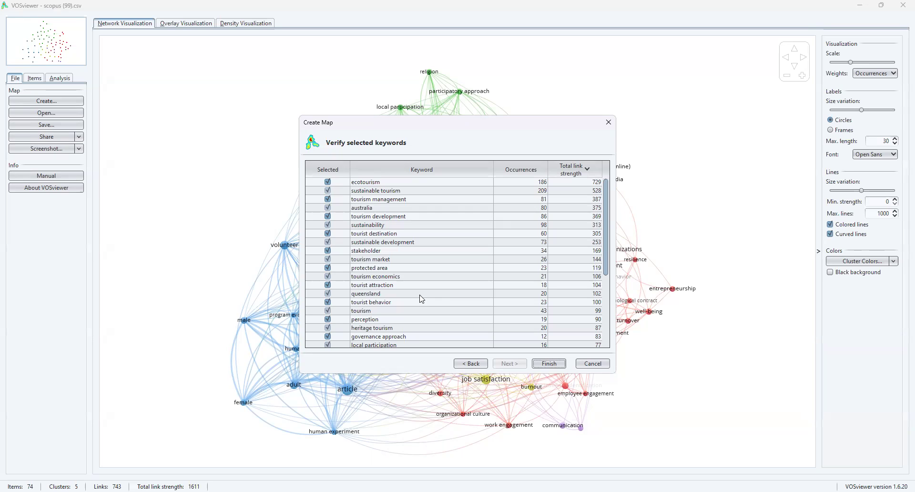
Review the 34-keyword verification table, from the tourism management row through the list
click(388, 202)
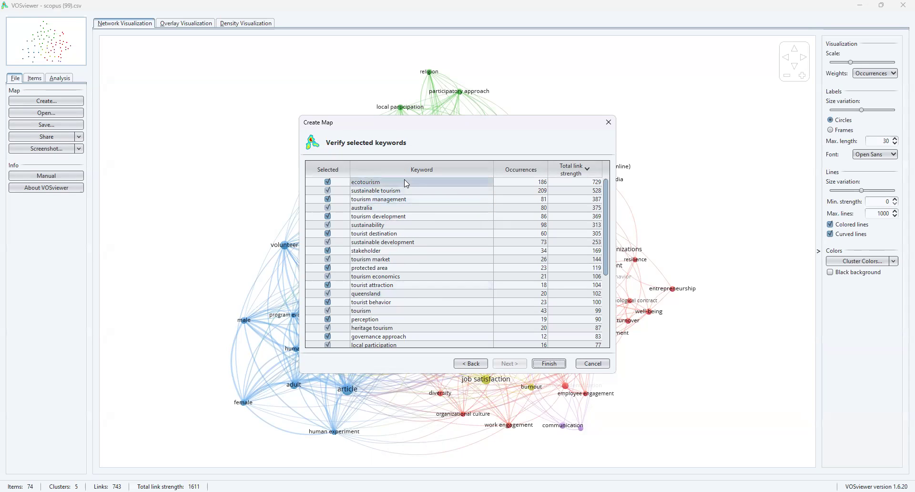
scroll(404, 190, down, 3)
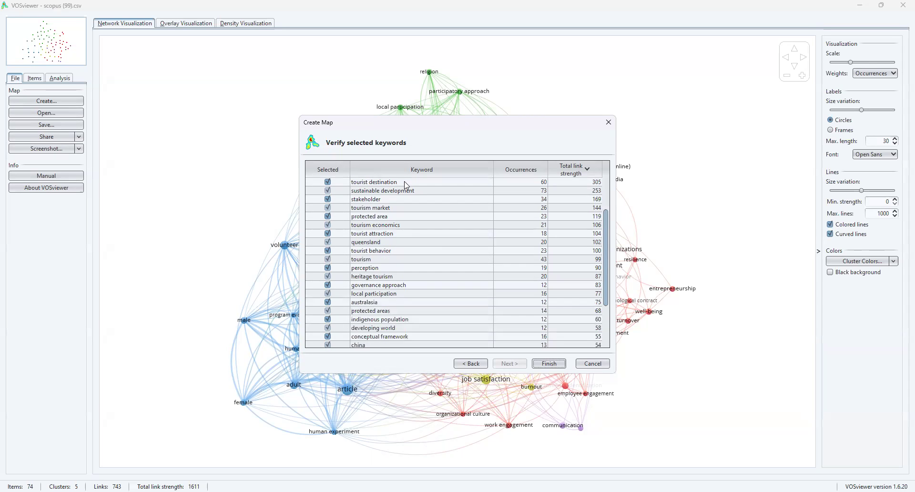
scroll(406, 218, down, 2)
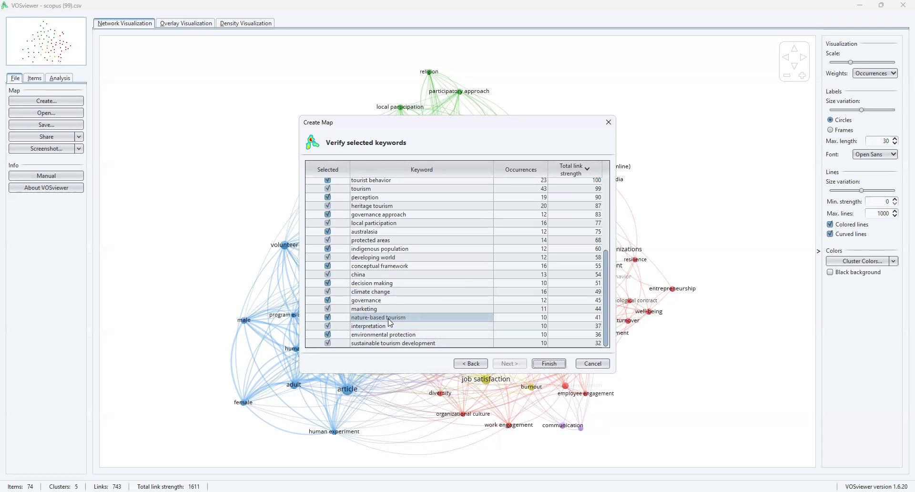
scroll(412, 278, up, 5)
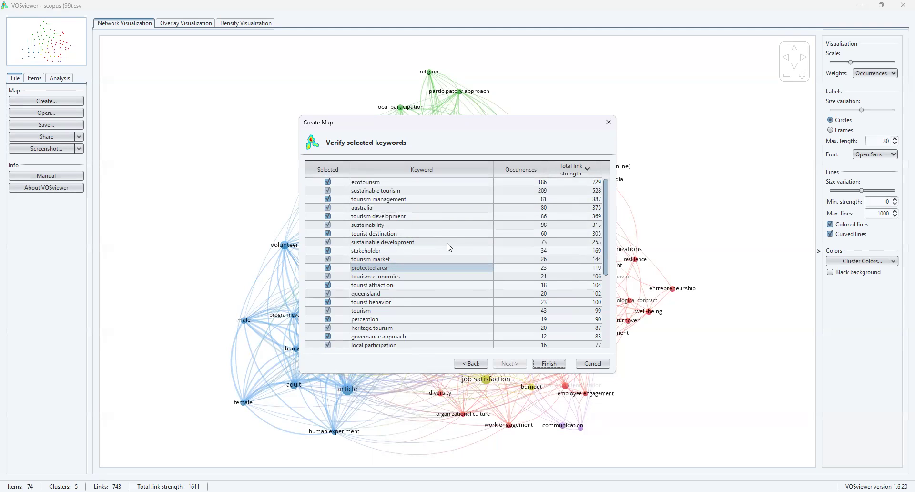
scroll(448, 247, down, 5)
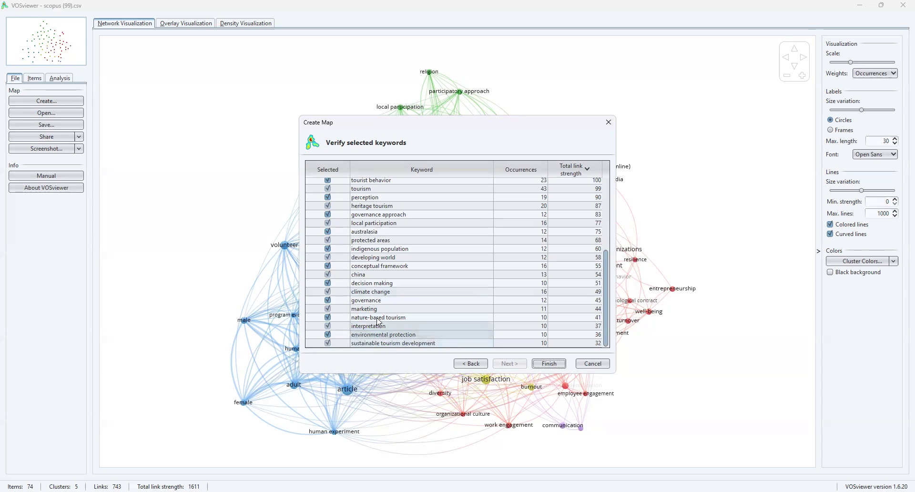
scroll(378, 317, up, 5)
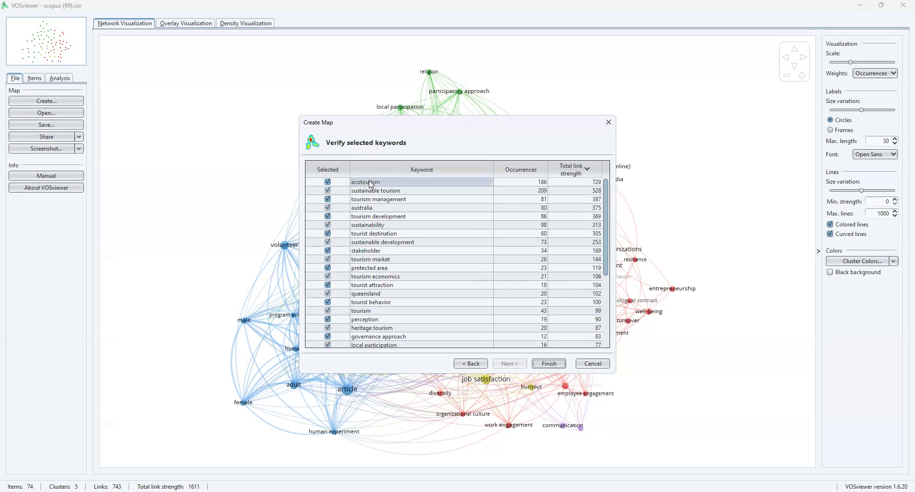
scroll(410, 266, down, 5)
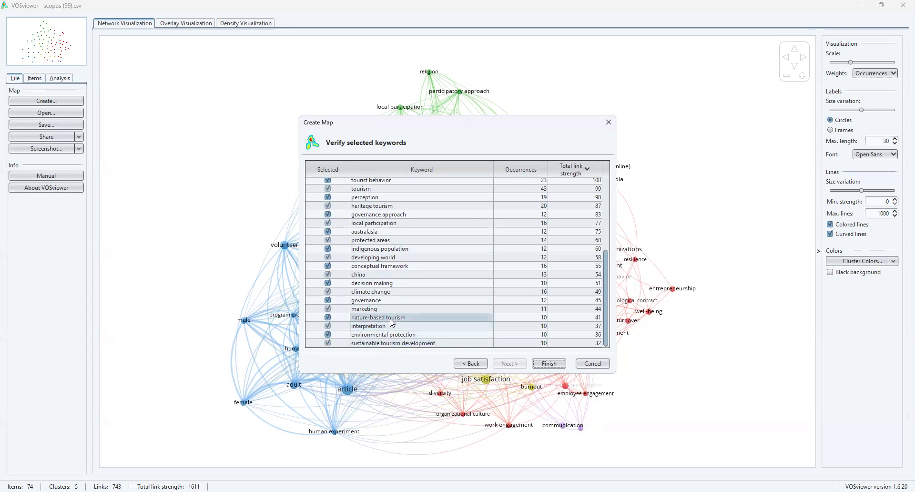
scroll(458, 310, up, 5)
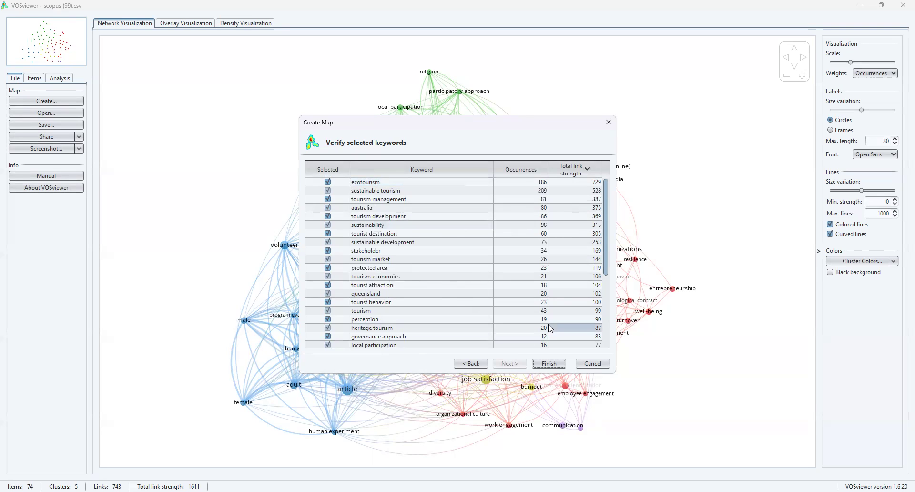
Finish the wizard and list the 34 mapped keywords by their five clusters
click(549, 363)
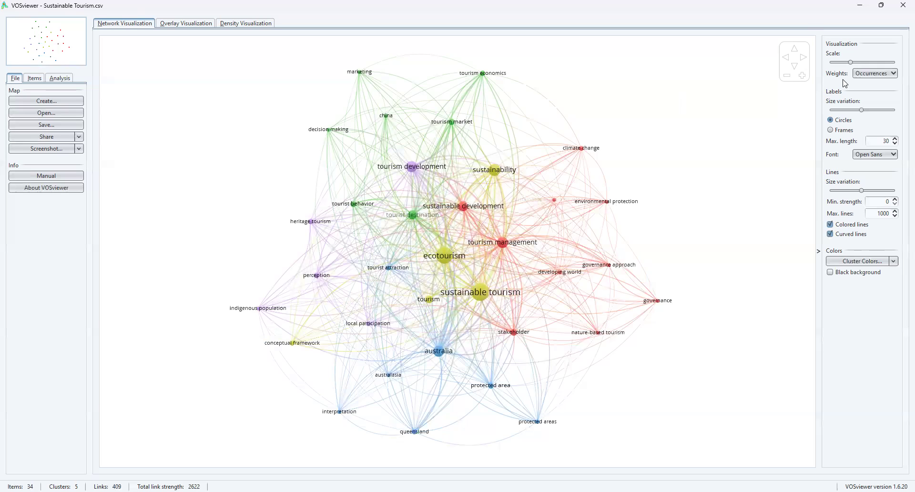
click(35, 79)
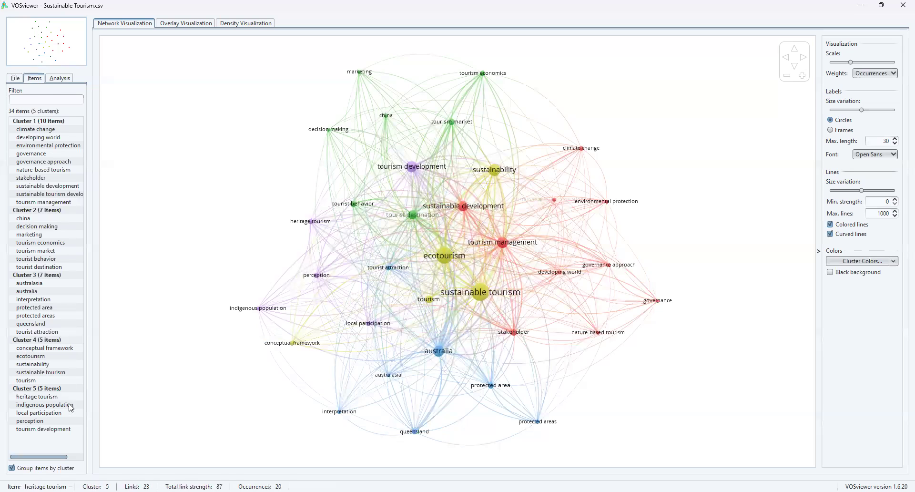
click(48, 388)
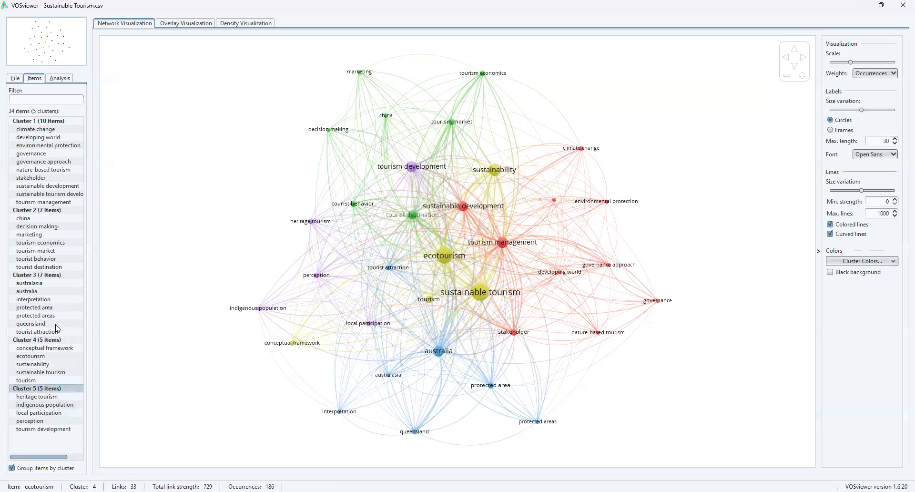